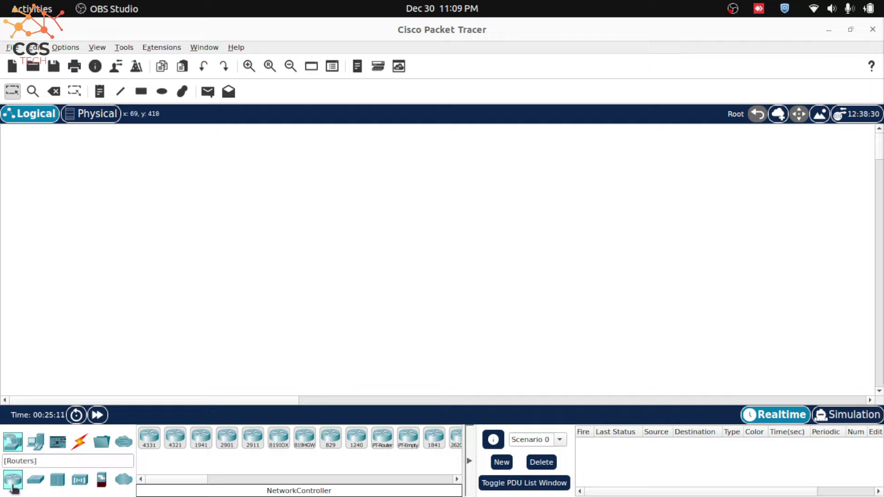
- Place a 4331 router, a 2960 switch, a server and a PC in the logical workspace
{"action": "left_click_drag", "start_coordinate": [147, 444], "coordinate": [177, 206]}
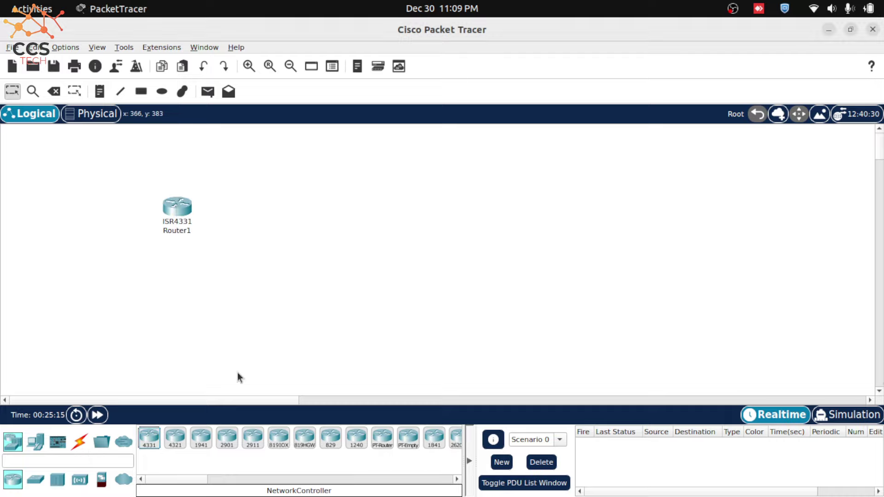
{"action": "left_click", "coordinate": [28, 483]}
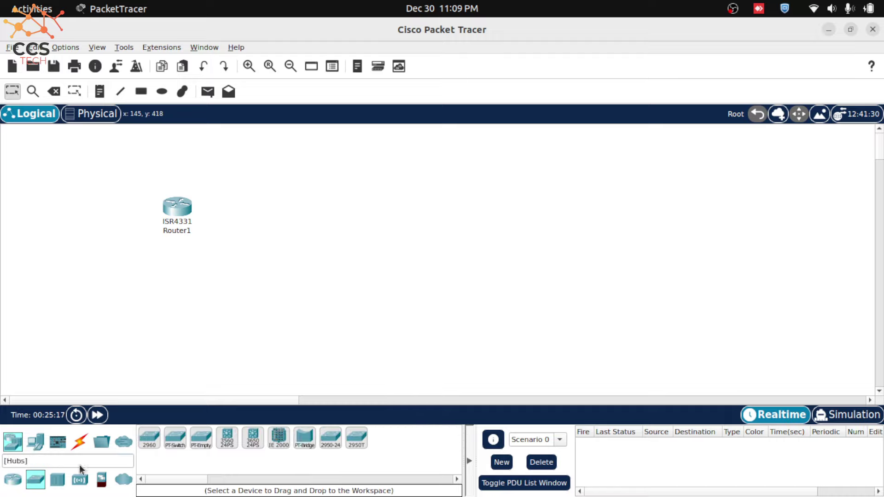
{"action": "left_click_drag", "start_coordinate": [152, 443], "coordinate": [335, 224]}
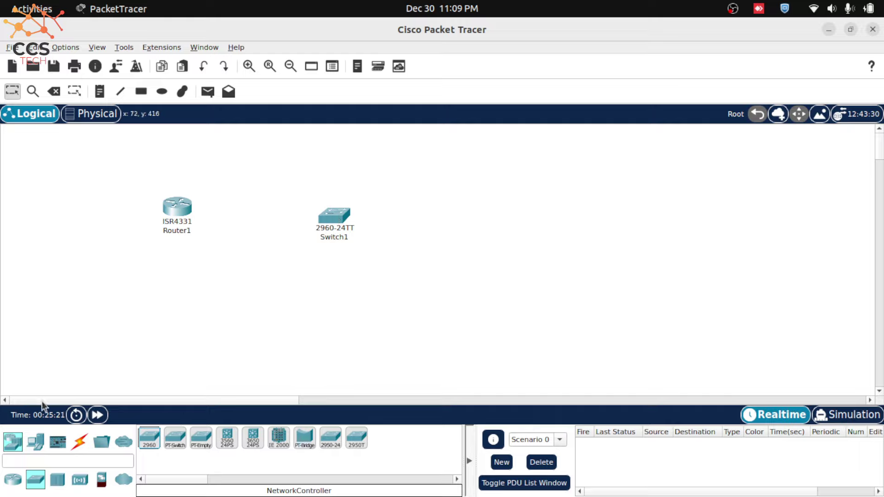
{"action": "left_click", "coordinate": [37, 443]}
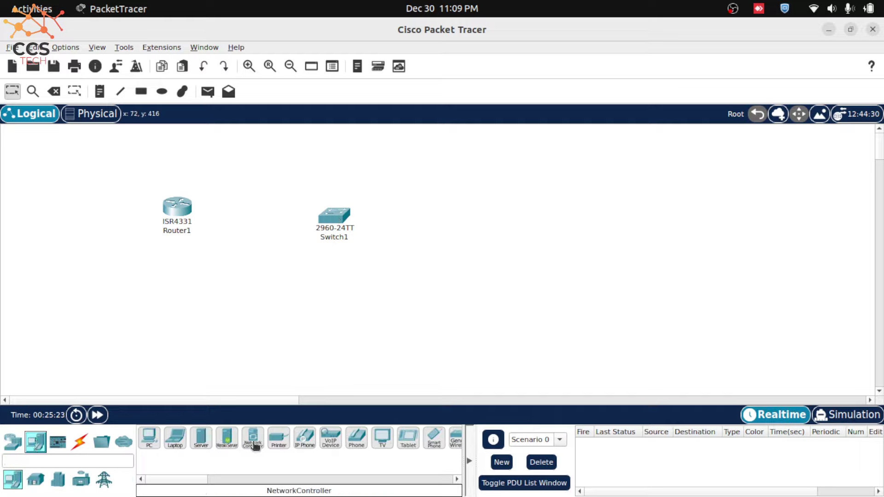
{"action": "left_click_drag", "start_coordinate": [201, 437], "coordinate": [509, 177]}
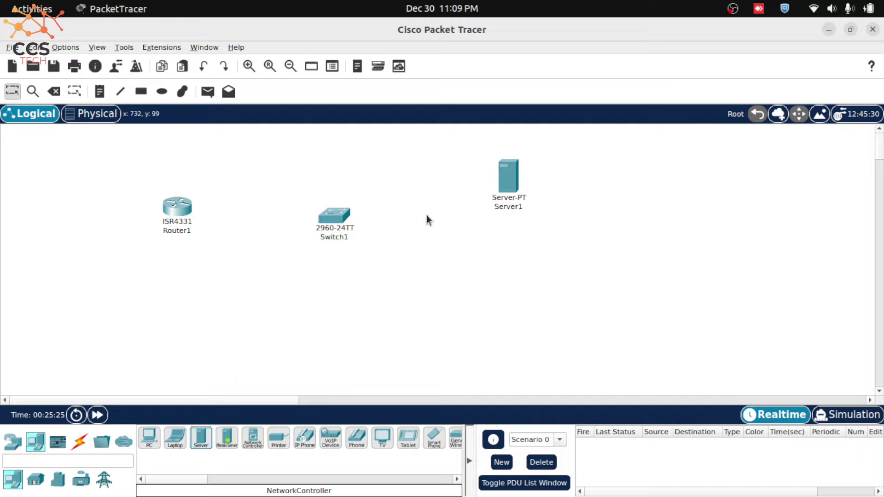
{"action": "left_click_drag", "start_coordinate": [145, 443], "coordinate": [533, 287]}
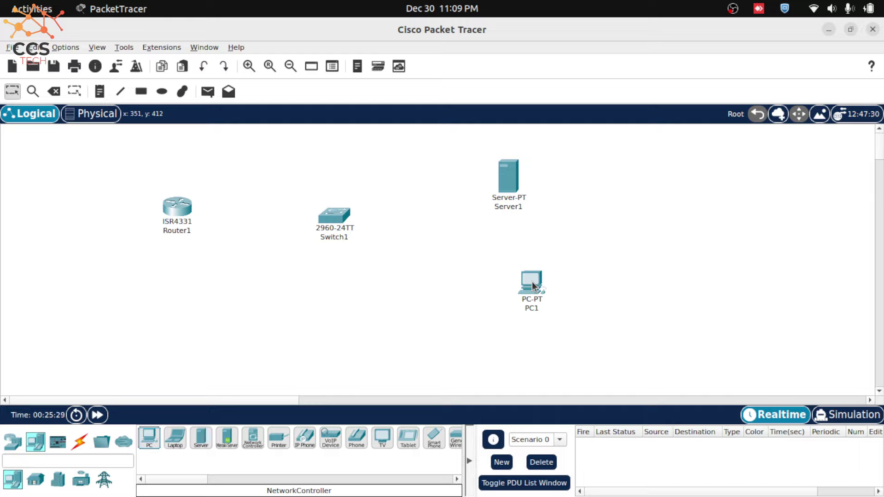
- Open the router's command-line interface and answer no to the initial configuration dialog
{"action": "double_click", "coordinate": [186, 209]}
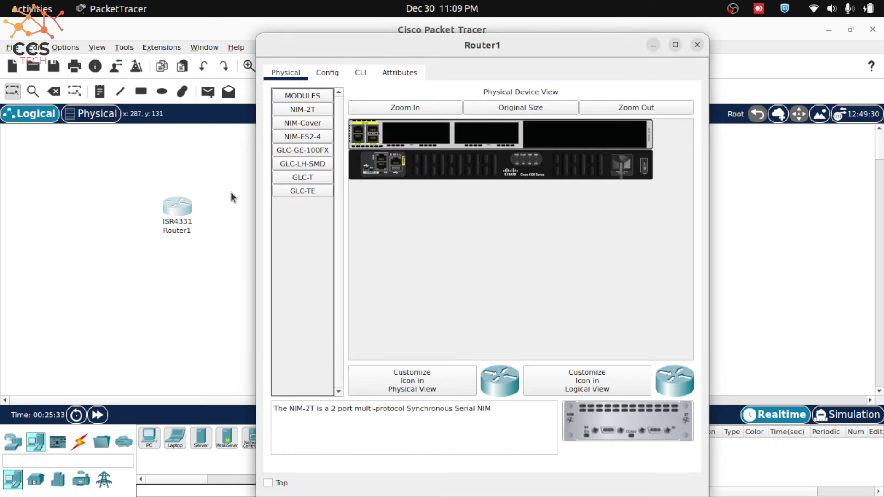
{"action": "left_click", "coordinate": [360, 77]}
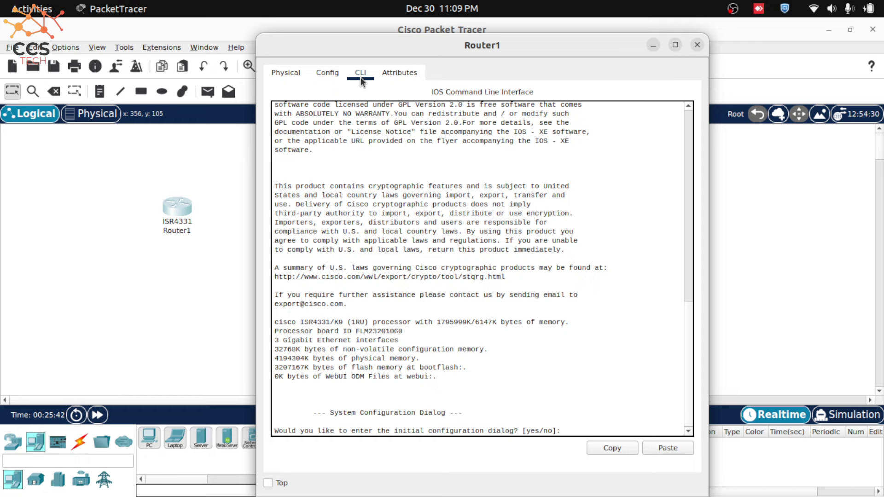
{"action": "type", "text": "no"}
{"action": "key", "text": "Return"}
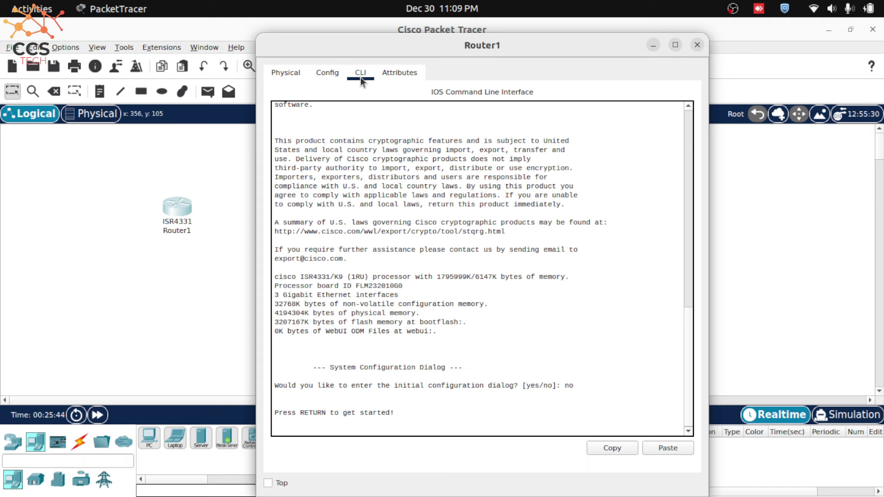
{"action": "key", "text": "Return"}
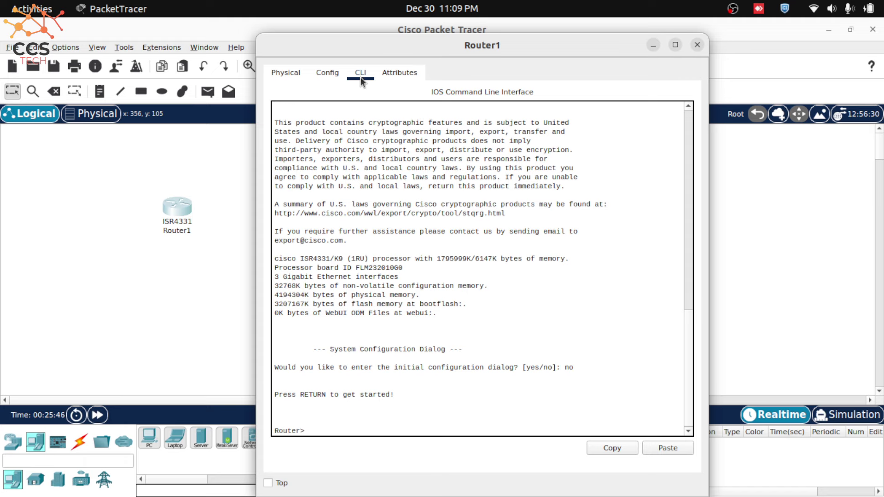
- Enter privileged EXEC mode and start global configuration mode on the router
{"action": "type", "text": "ena"}
{"action": "key", "text": "Return"}
{"action": "type", "text": "config "}
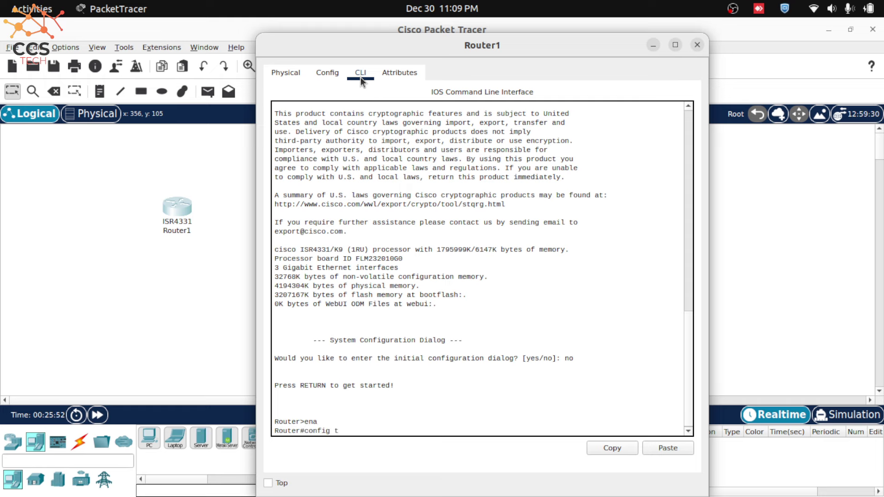
{"action": "type", "text": "t"}
{"action": "key", "text": "Return"}
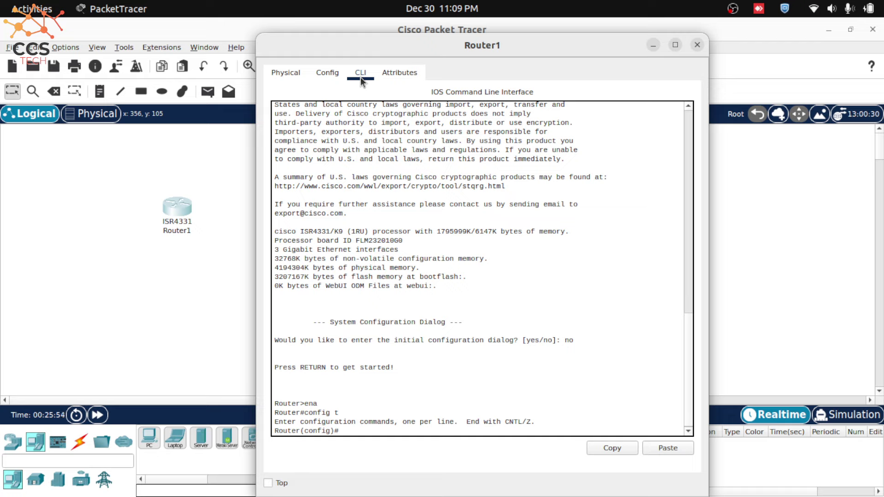
- Create a DHCP pool named ccstech with the network 192.168.1.0 and mask 255.255.255.0
{"action": "type", "text": "ip dhcp pool ccstech"}
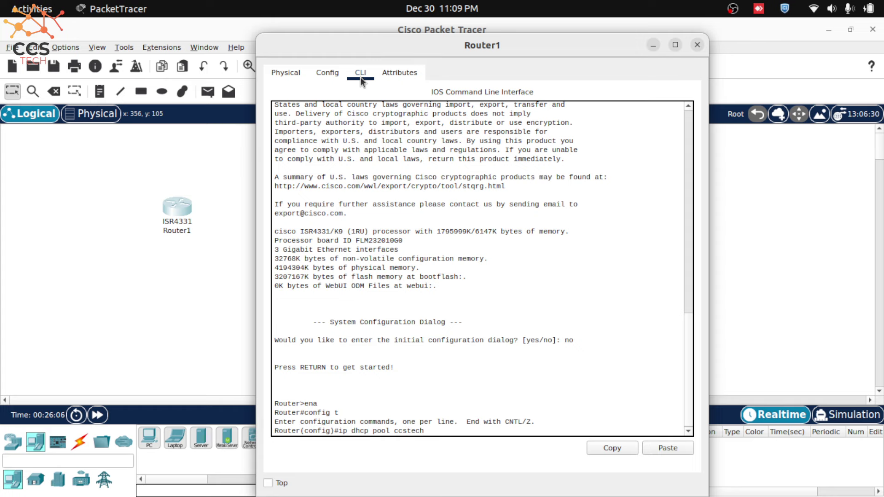
{"action": "key", "text": "Return"}
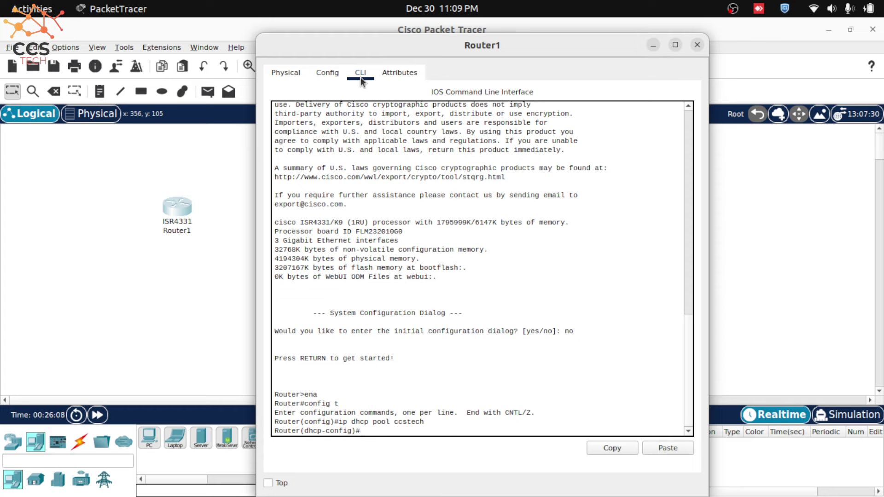
{"action": "type", "text": "network 192.168"}
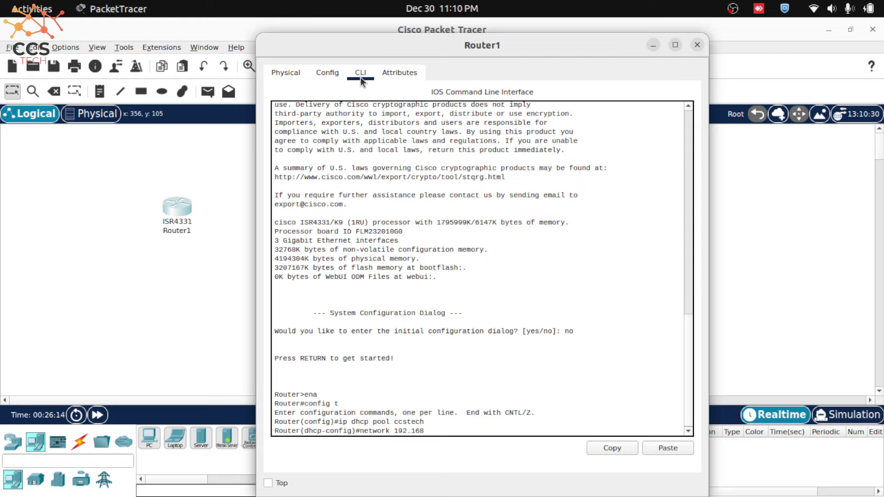
{"action": "type", "text": ".10"}
{"action": "type", "text": ".0 255.2"}
{"action": "type", "text": "55.2"}
{"action": "type", "text": "55.0"}
{"action": "key", "text": "Return"}
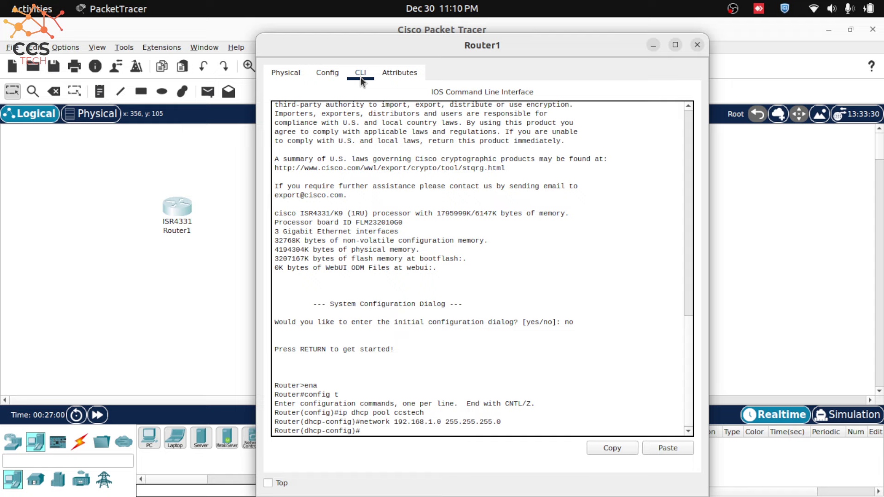
- Set the DHCP pool's default router to 192.168.1.1
{"action": "type", "text": "de"}
{"action": "key", "text": "Tab"}
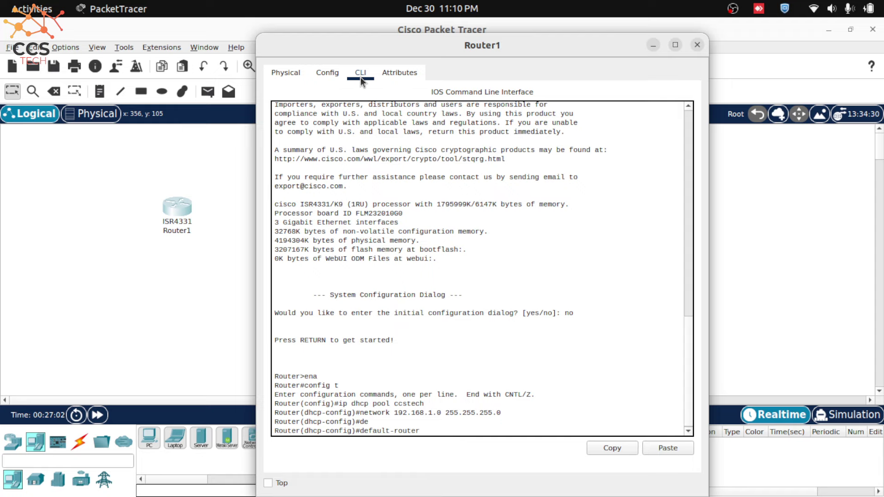
{"action": "type", "text": "192.168.1.1"}
{"action": "key", "text": "Return"}
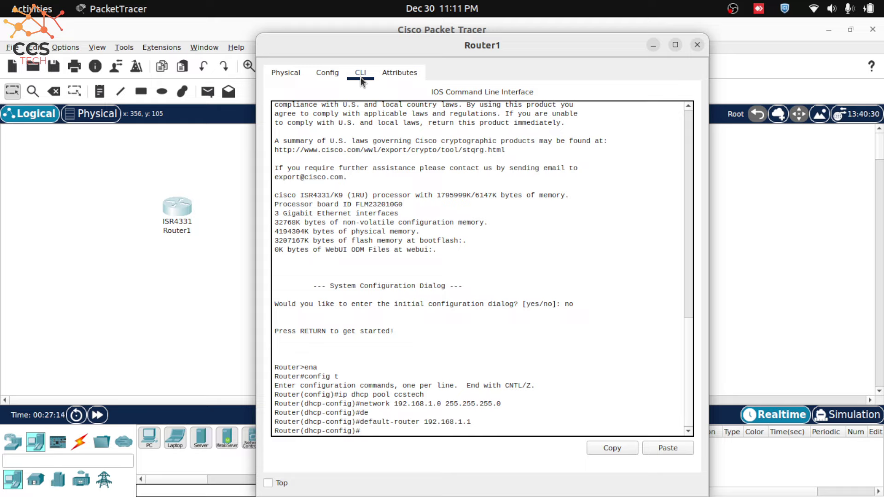
- Set the pool's DNS server to 8.8.8.8 and exit DHCP configuration mode
{"action": "type", "text": "d"}
{"action": "key", "text": "Tab"}
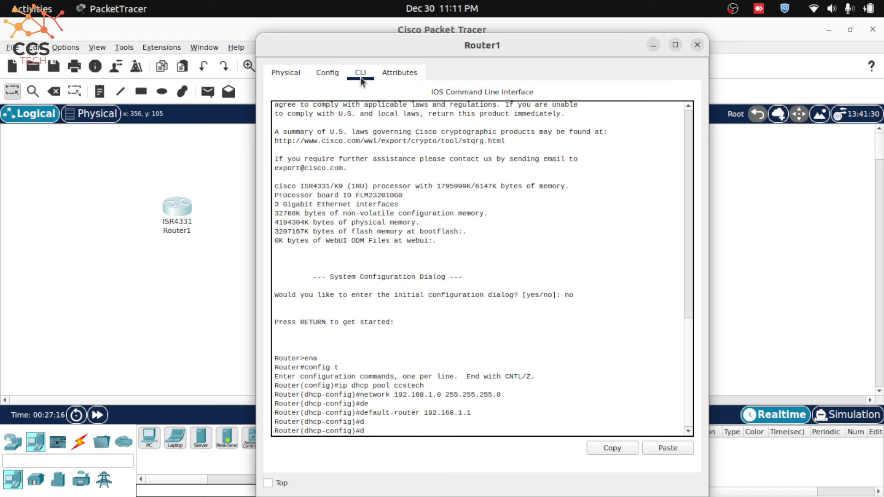
{"action": "type", "text": "n"}
{"action": "key", "text": "Tab"}
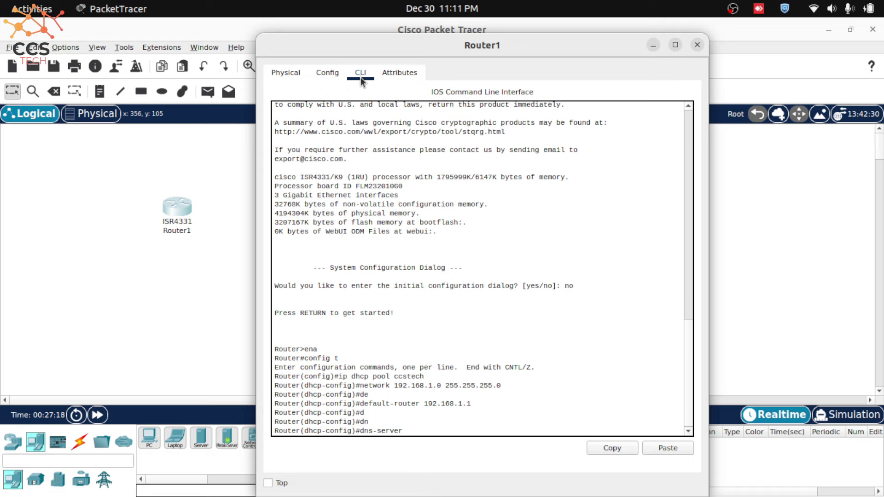
{"action": "type", "text": "8.8.8.8"}
{"action": "key", "text": "Return"}
{"action": "key", "text": "Return"}
{"action": "key", "text": "Return"}
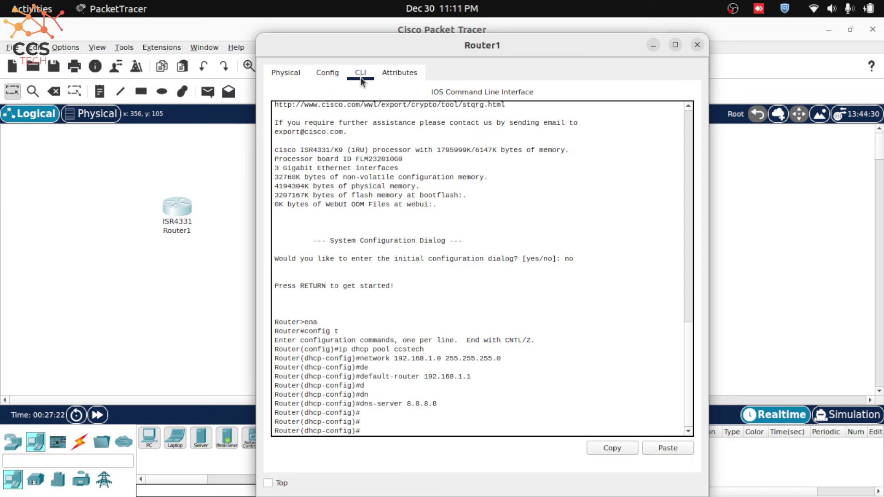
{"action": "type", "text": "exit"}
{"action": "key", "text": "Return"}
{"action": "key", "text": "Return"}
{"action": "key", "text": "Return"}
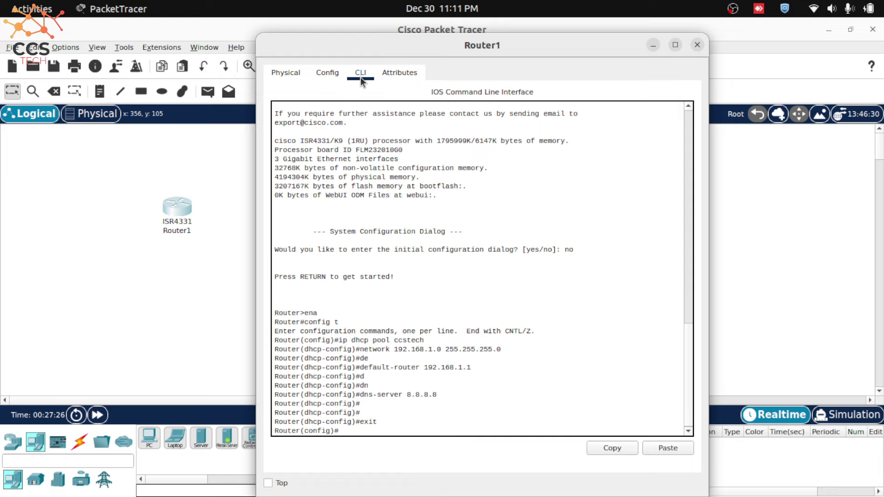
{"action": "key", "text": "Return"}
- Assign IP address 192.168.1.2 with mask 255.255.255.0 to the router's interface gi 0/0/0
{"action": "type", "text": "int"}
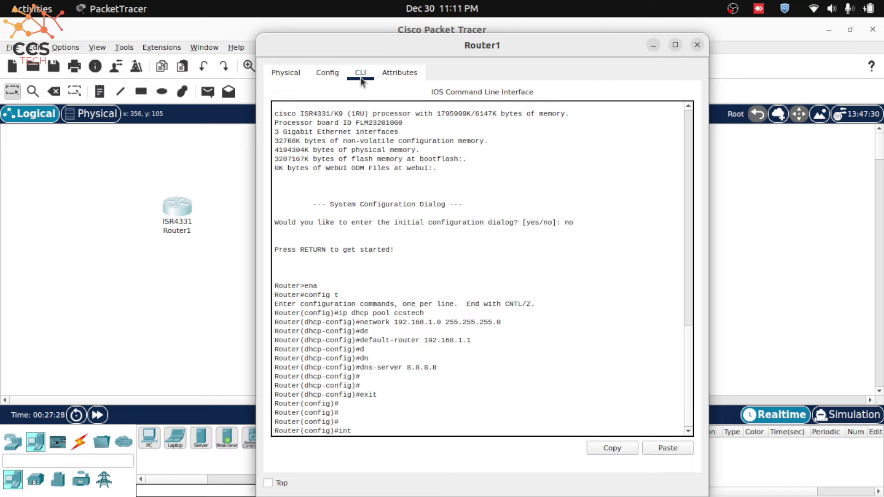
{"action": "type", "text": " gi 0/0/0"}
{"action": "key", "text": "Return"}
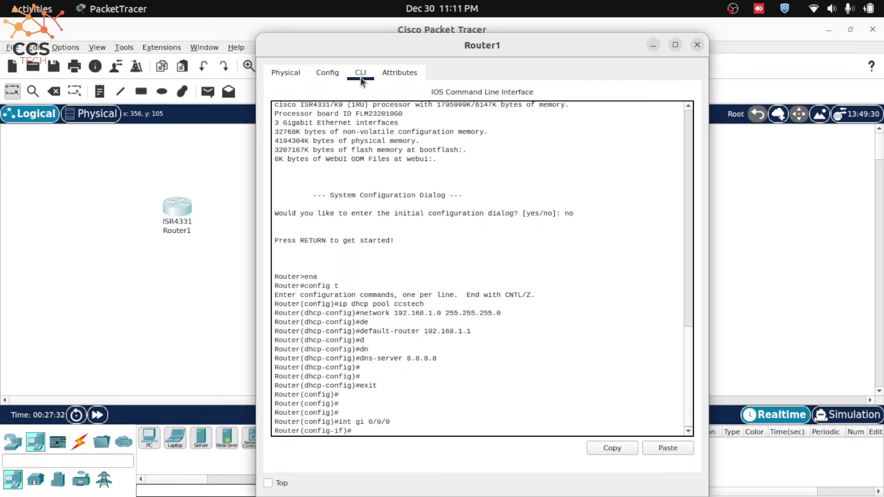
{"action": "type", "text": "ip add"}
{"action": "key", "text": "Tab"}
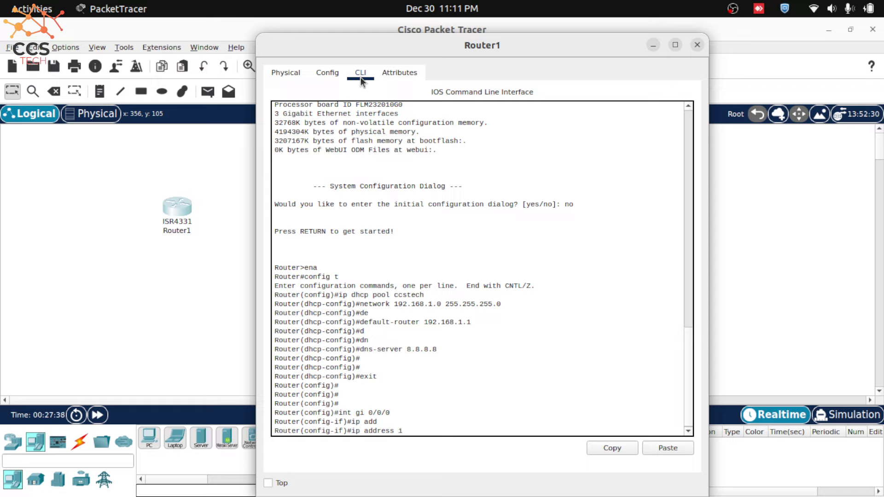
{"action": "type", "text": "192.168.1.2 255.255.255.0"}
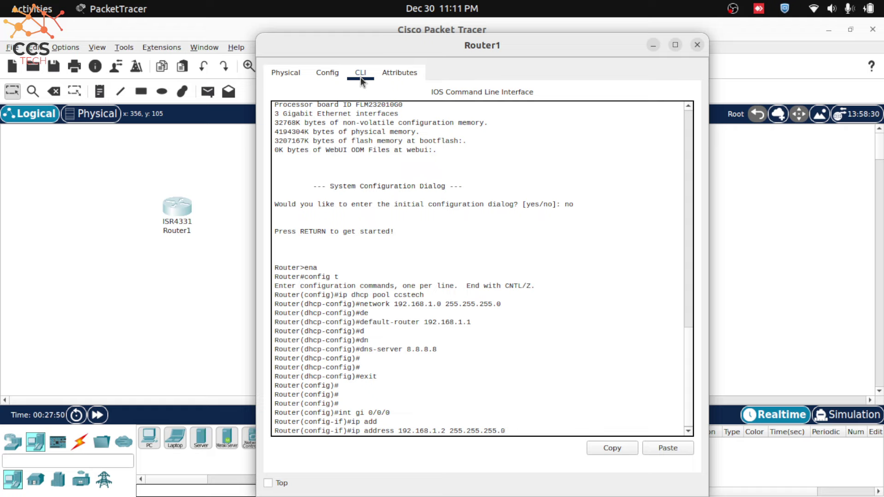
{"action": "key", "text": "Return"}
{"action": "key", "text": "Return"}
{"action": "key", "text": "Return"}
- Enable the gi 0/0/0 interface with the no shut command
{"action": "type", "text": "n"}
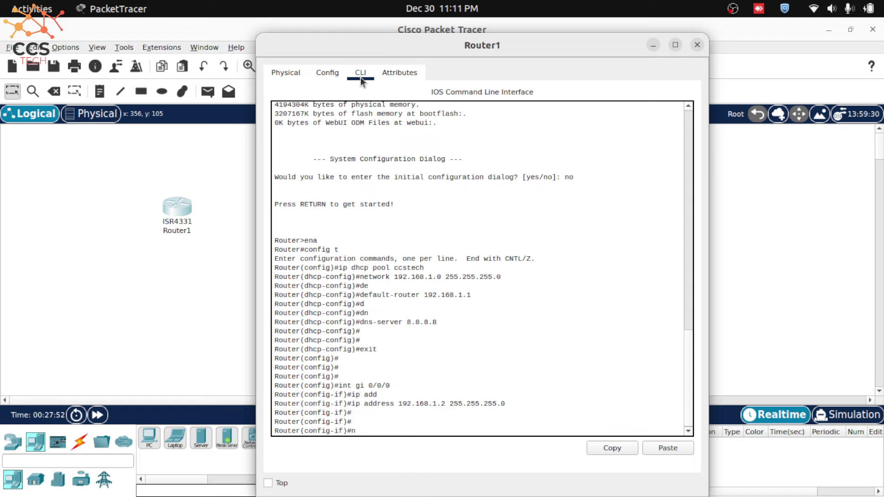
{"action": "type", "text": "o shut"}
{"action": "key", "text": "Return"}
{"action": "key", "text": "Return"}
{"action": "key", "text": "Return"}
{"action": "key", "text": "Return"}
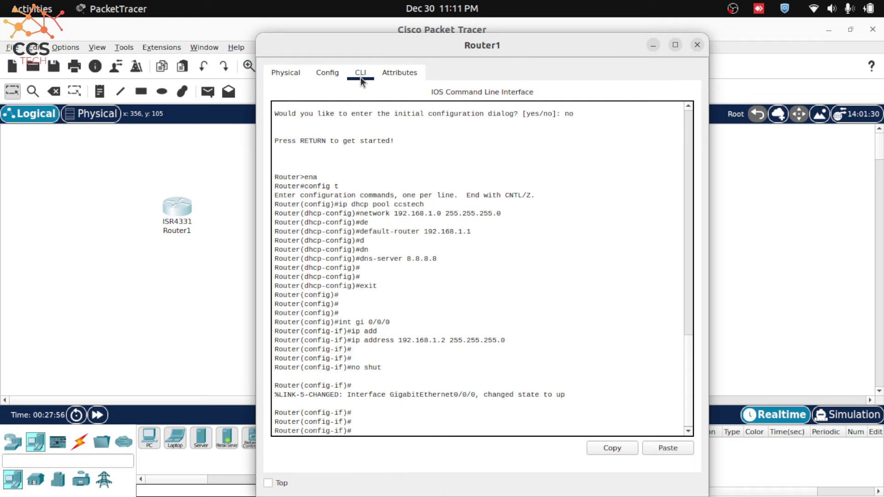
- Leave interface and global configuration modes to return to the router's privileged EXEC prompt
{"action": "type", "text": "q"}
{"action": "key", "text": "Return"}
{"action": "key", "text": "Return"}
{"action": "key", "text": "Return"}
{"action": "key", "text": "Return"}
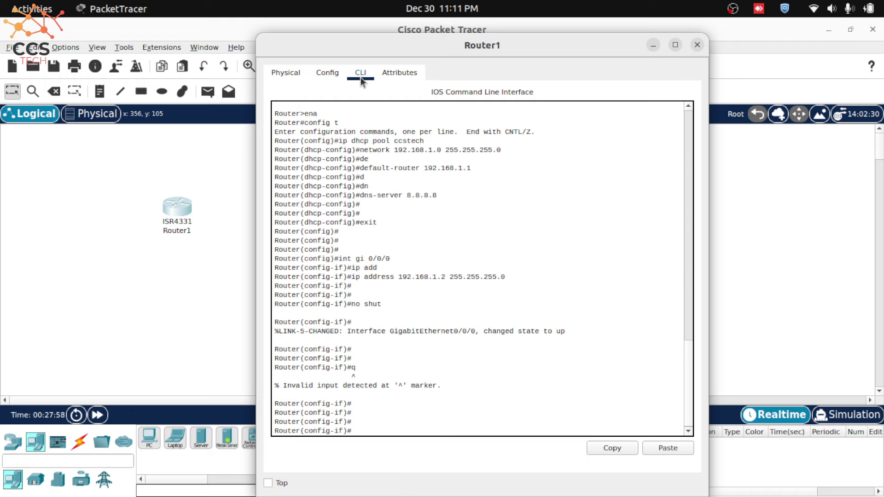
{"action": "type", "text": "exit"}
{"action": "key", "text": "Return"}
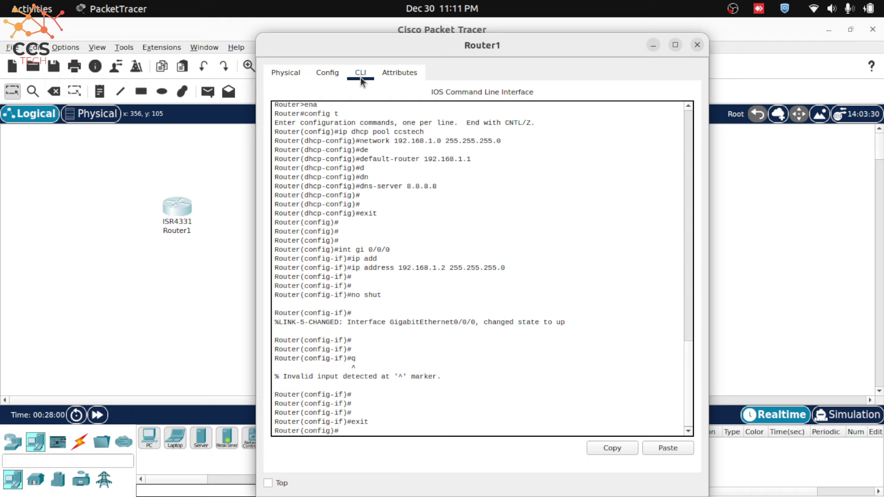
{"action": "type", "text": "exit"}
{"action": "key", "text": "Return"}
{"action": "key", "text": "Return"}
{"action": "key", "text": "Return"}
{"action": "key", "text": "Return"}
{"action": "key", "text": "Return"}
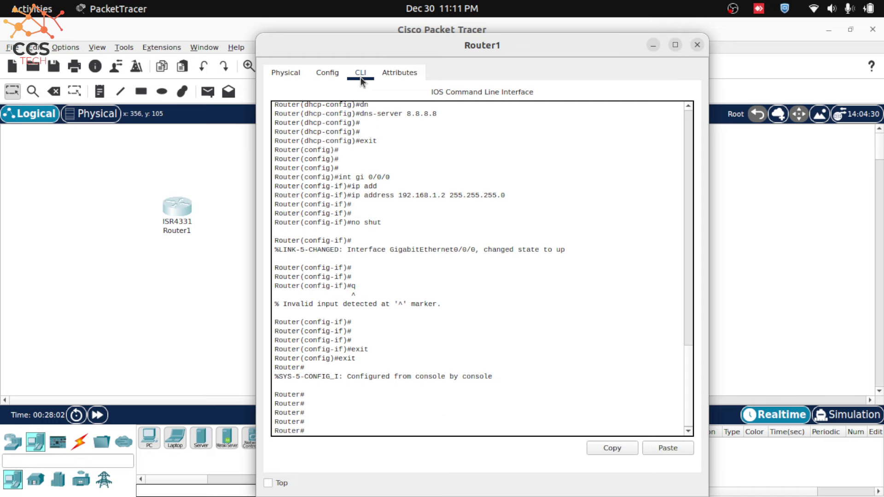
- Save the router's running configuration with the wr command
{"action": "type", "text": "wr"}
{"action": "key", "text": "Return"}
{"action": "key", "text": "Return"}
{"action": "key", "text": "Return"}
{"action": "key", "text": "Return"}
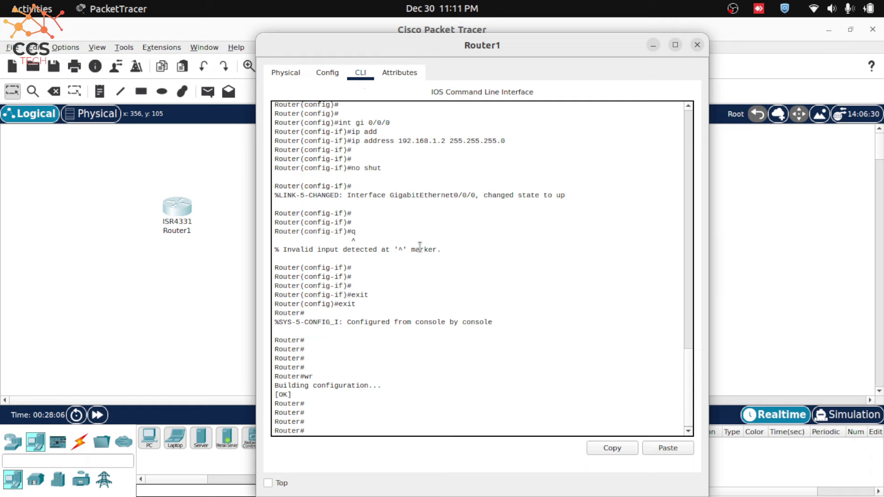
- Review the entered DHCP pool commands and the gi 0/0/0 interface's state message in the router's command history
{"action": "scroll", "coordinate": [351, 183], "scroll_direction": "up", "scroll_amount": 7}
{"action": "scroll", "coordinate": [351, 183], "scroll_direction": "up", "scroll_amount": 2}
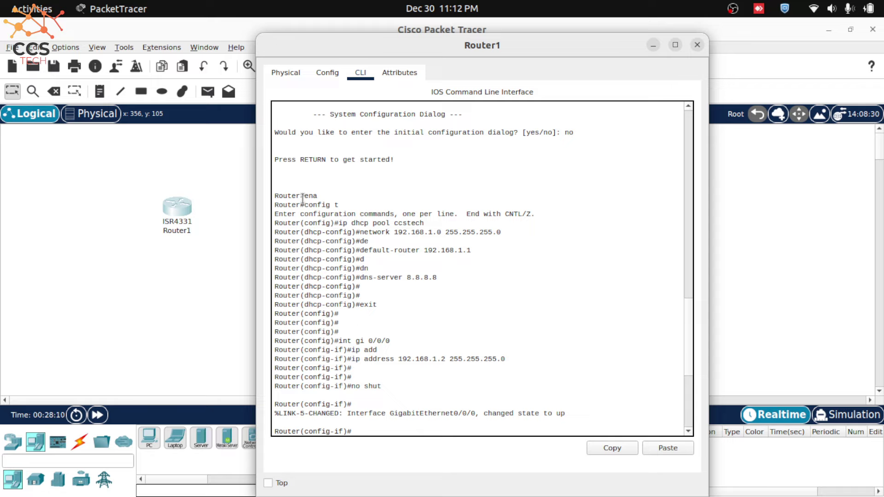
{"action": "left_click_drag", "start_coordinate": [304, 196], "coordinate": [319, 196]}
{"action": "left_click", "coordinate": [333, 196]}
{"action": "triple_click", "coordinate": [417, 226]}
{"action": "left_click", "coordinate": [446, 230]}
{"action": "double_click", "coordinate": [361, 232]}
{"action": "left_click", "coordinate": [407, 241]}
{"action": "double_click", "coordinate": [436, 231]}
{"action": "double_click", "coordinate": [470, 237]}
{"action": "left_click", "coordinate": [484, 237]}
{"action": "double_click", "coordinate": [369, 242]}
{"action": "left_click", "coordinate": [382, 254]}
{"action": "double_click", "coordinate": [367, 277]}
{"action": "left_click", "coordinate": [419, 283]}
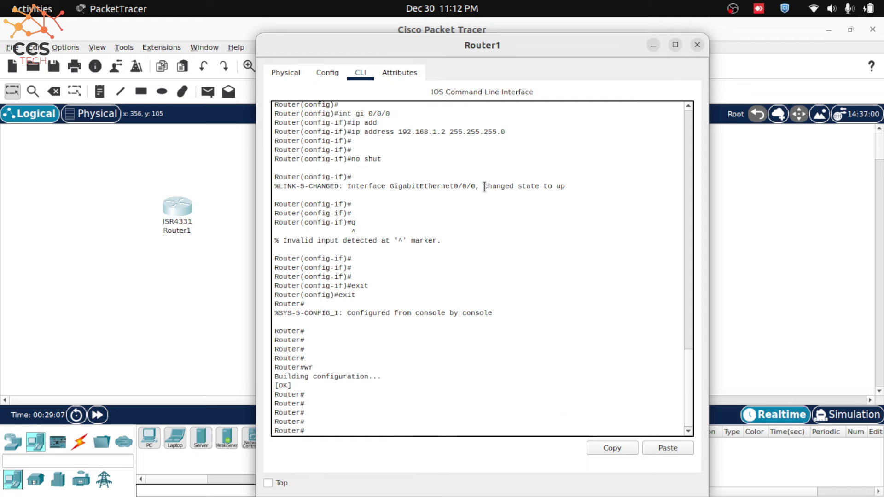
{"action": "left_click_drag", "start_coordinate": [485, 187], "coordinate": [565, 186]}
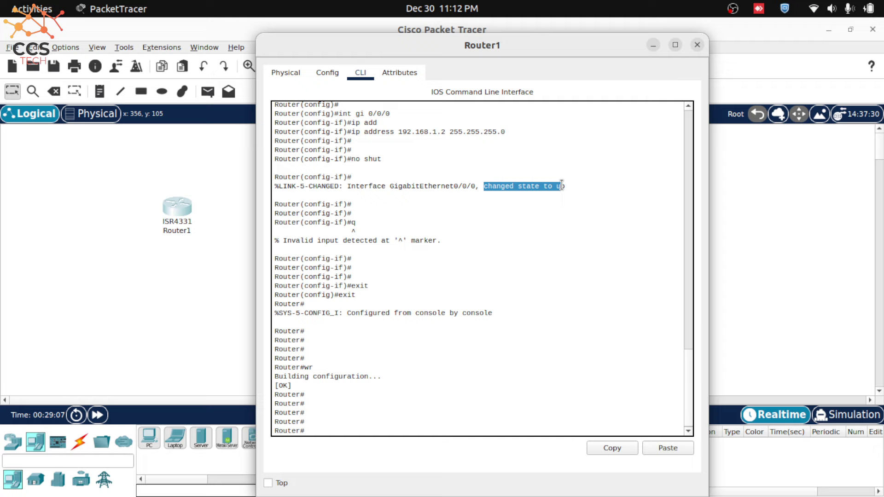
- Close the router's window and connect Router1's GigabitEthernet0/0/0 to Switch1's FastEthernet0/24 with a copper straight-through cable
{"action": "left_click", "coordinate": [562, 186]}
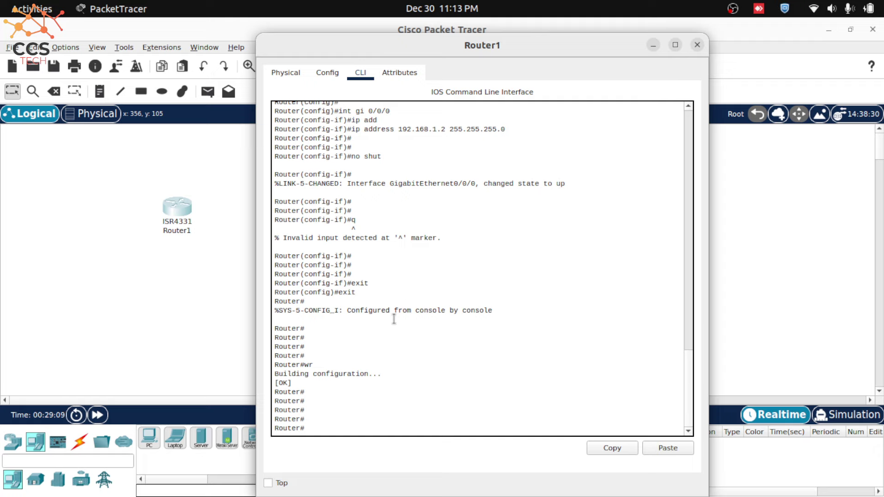
{"action": "key", "text": "alt+F4"}
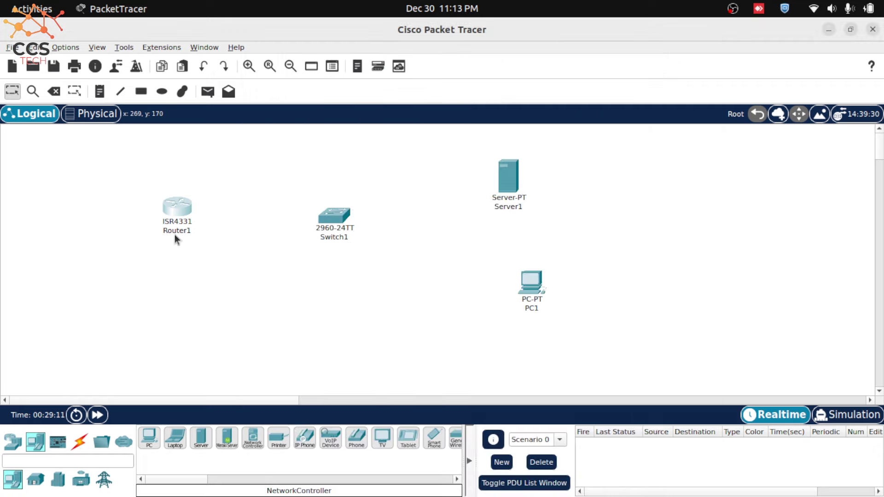
{"action": "left_click", "coordinate": [79, 443]}
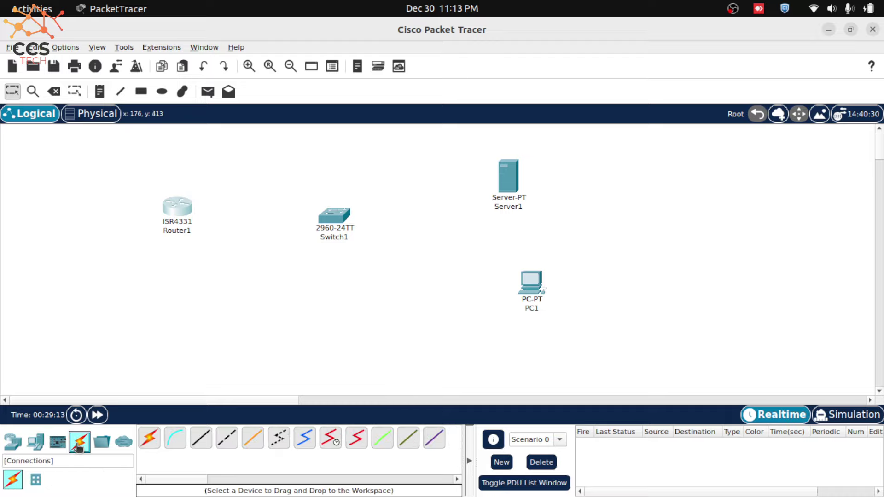
{"action": "left_click", "coordinate": [202, 440]}
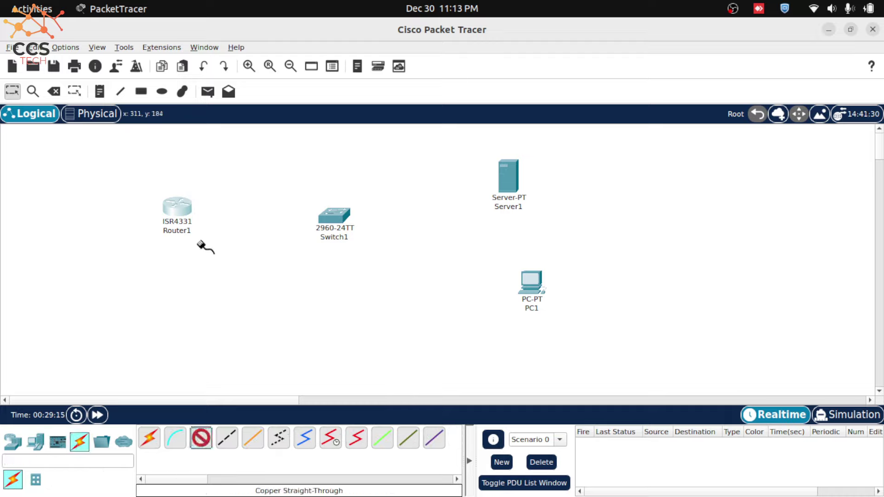
{"action": "left_click", "coordinate": [188, 209]}
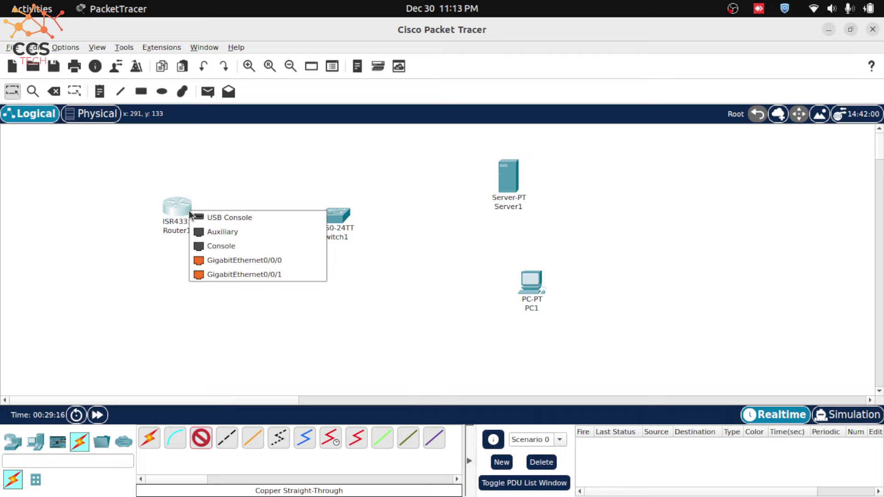
{"action": "left_click", "coordinate": [267, 267]}
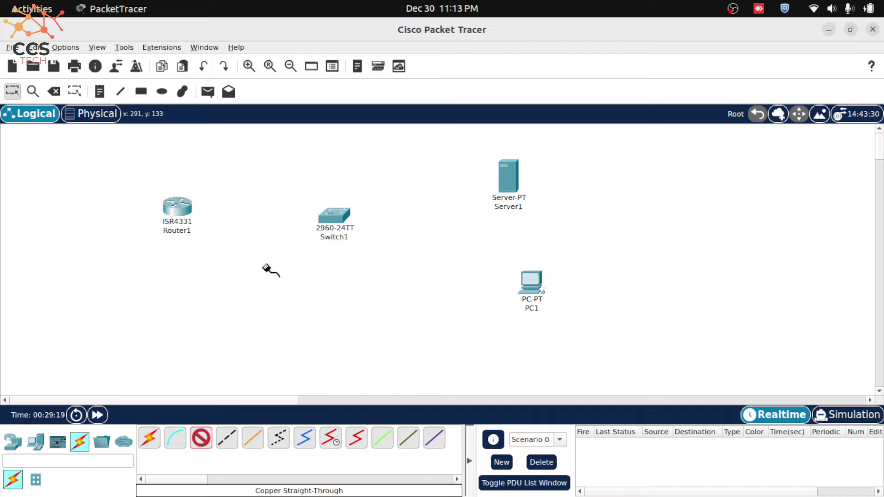
{"action": "left_click", "coordinate": [333, 220]}
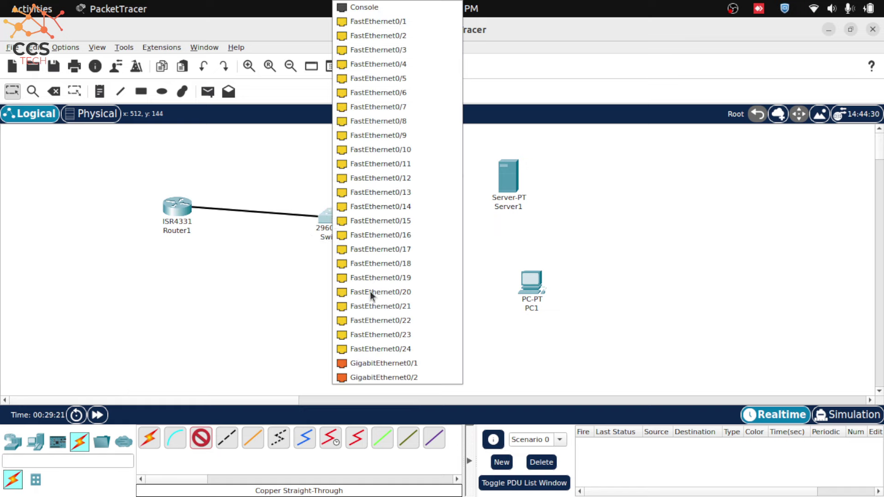
{"action": "left_click", "coordinate": [392, 350]}
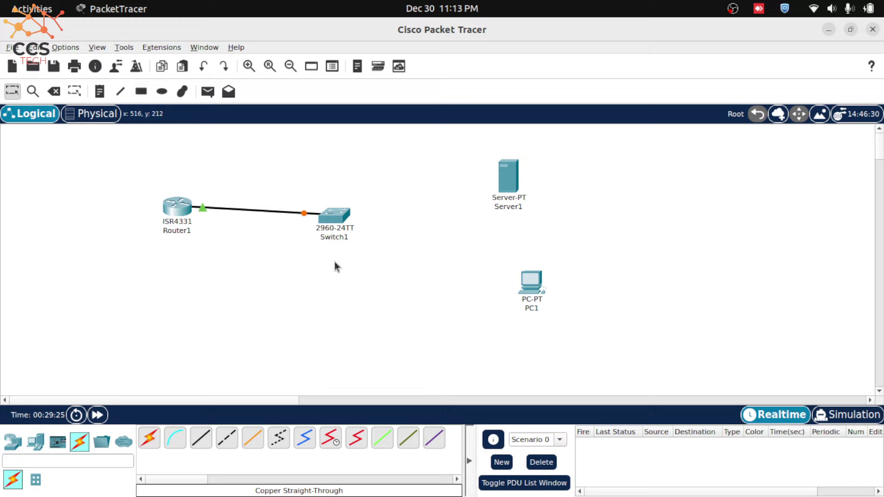
- Open Switch1's command line interface and enter privileged EXEC mode with the ena command
{"action": "left_click", "coordinate": [335, 210]}
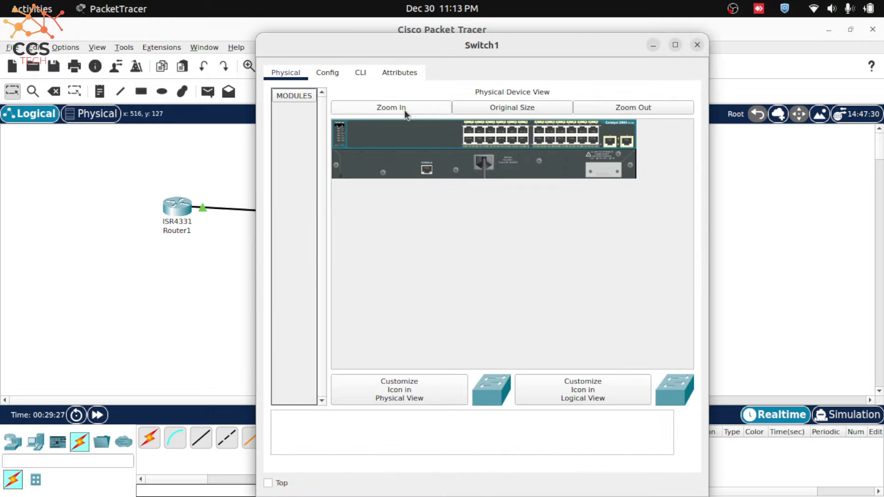
{"action": "left_click", "coordinate": [361, 73]}
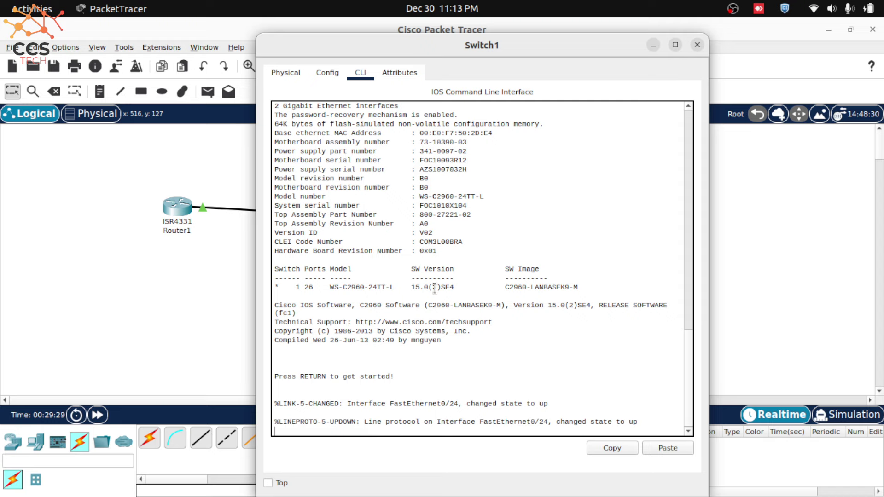
{"action": "key", "text": "Return"}
{"action": "key", "text": "Return"}
{"action": "key", "text": "Return"}
{"action": "key", "text": "Return"}
{"action": "type", "text": "en"}
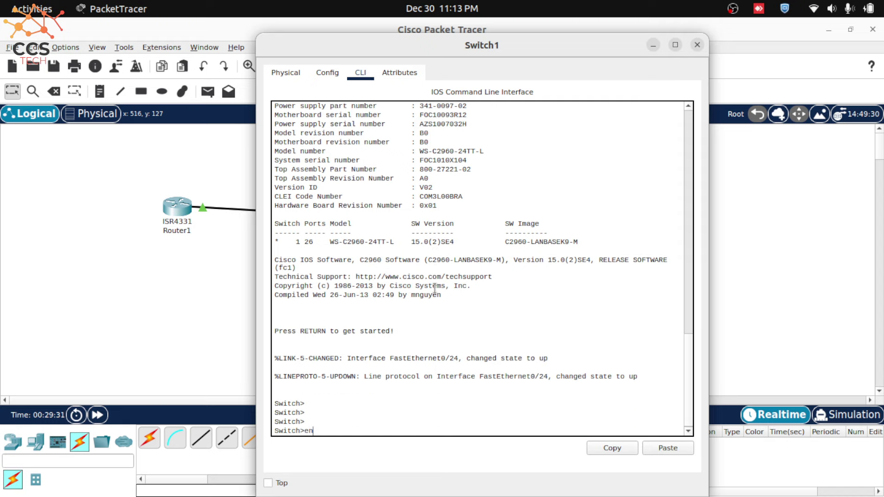
{"action": "type", "text": "a"}
{"action": "key", "text": "Return"}
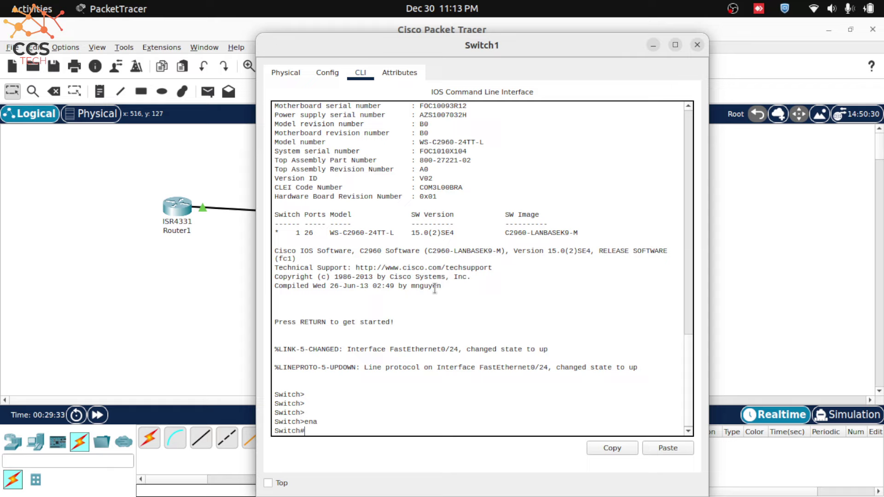
- Enter the switch's global configuration mode with config t
{"action": "type", "text": "config t"}
{"action": "key", "text": "Return"}
{"action": "key", "text": "Return"}
{"action": "key", "text": "Return"}
{"action": "key", "text": "Return"}
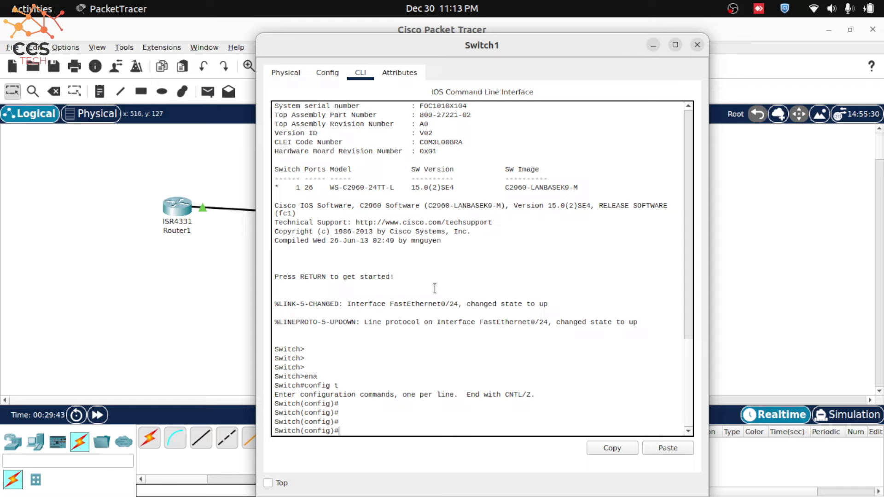
- Create VLAN 10 on the switch, name it DATA, and return to global configuration mode
{"action": "type", "text": "vlan 10"}
{"action": "key", "text": "Return"}
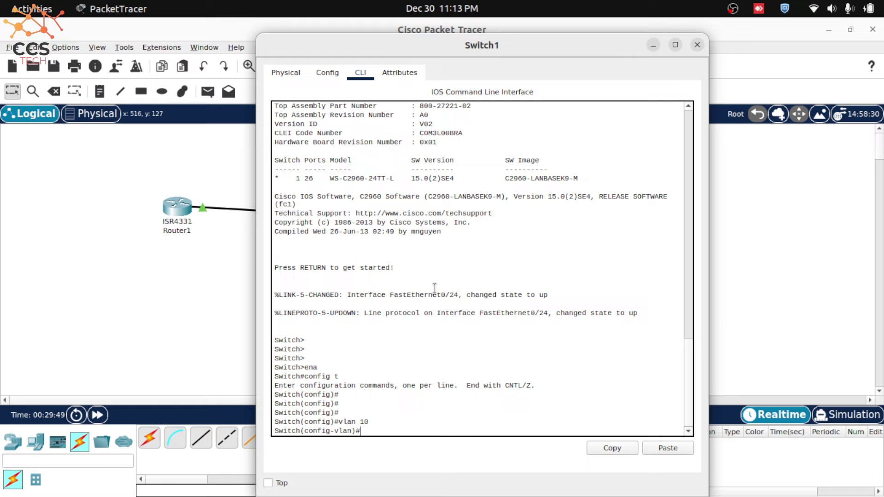
{"action": "type", "text": "name DATA"}
{"action": "key", "text": "Return"}
{"action": "key", "text": "Return"}
{"action": "key", "text": "Return"}
{"action": "key", "text": "Return"}
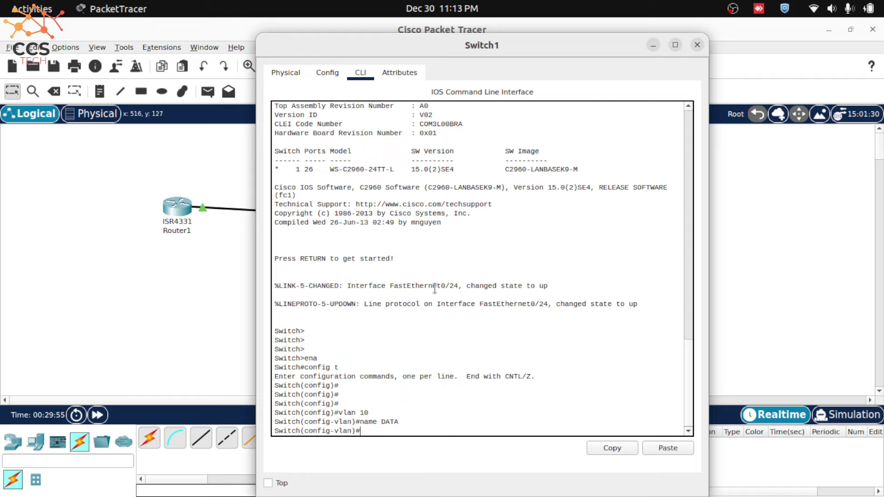
{"action": "type", "text": "exit"}
{"action": "key", "text": "Return"}
{"action": "key", "text": "Return"}
{"action": "key", "text": "Return"}
{"action": "key", "text": "Return"}
{"action": "key", "text": "Return"}
{"action": "key", "text": "Return"}
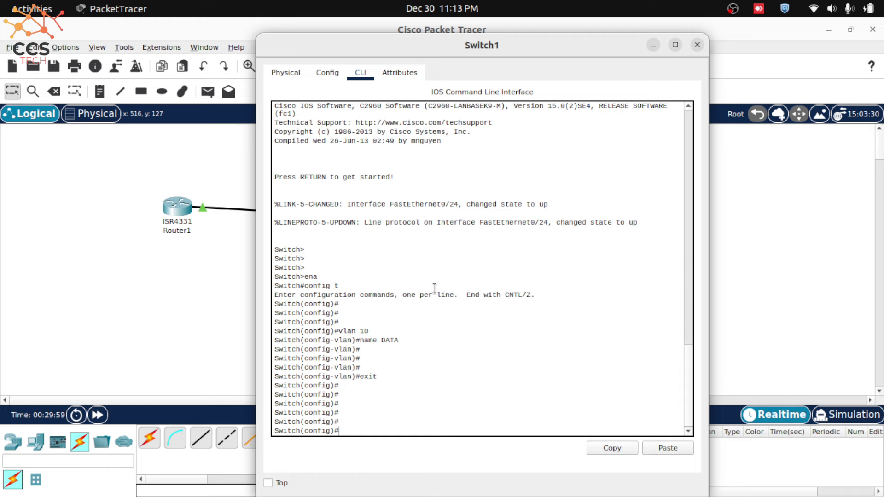
- Display the switch's running configuration with do sh run and review its VLAN and interface entries
{"action": "type", "text": "do wr"}
{"action": "key", "text": "BackSpace"}
{"action": "key", "text": "BackSpace"}
{"action": "key", "text": "BackSpace"}
{"action": "type", "text": "sh run"}
{"action": "key", "text": "Return"}
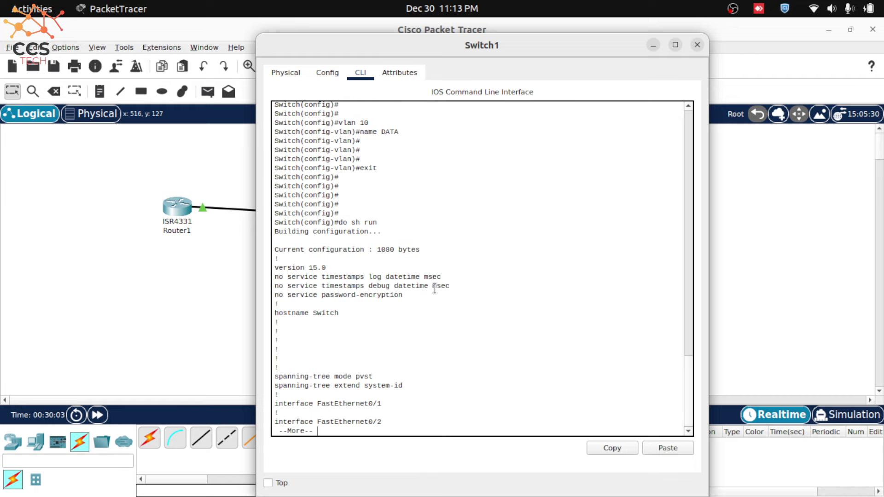
{"action": "key", "text": "space"}
{"action": "key", "text": "space"}
{"action": "key", "text": "space"}
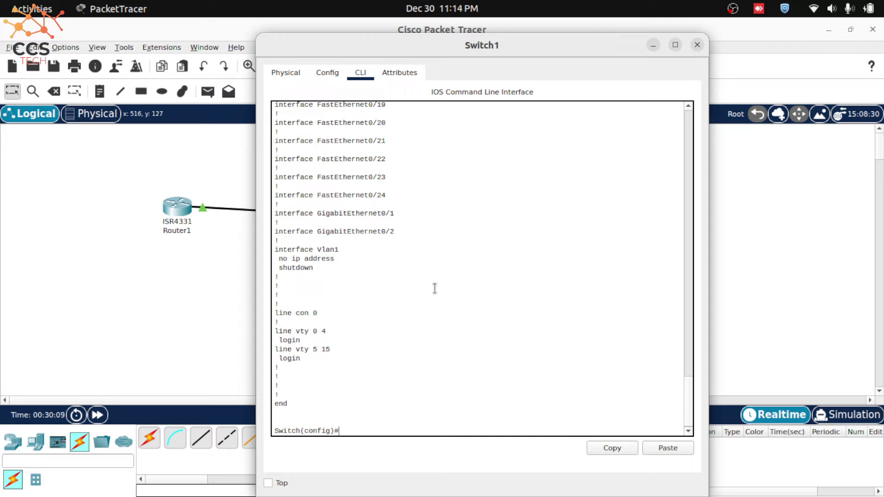
{"action": "scroll", "coordinate": [441, 247], "scroll_direction": "up", "scroll_amount": 19}
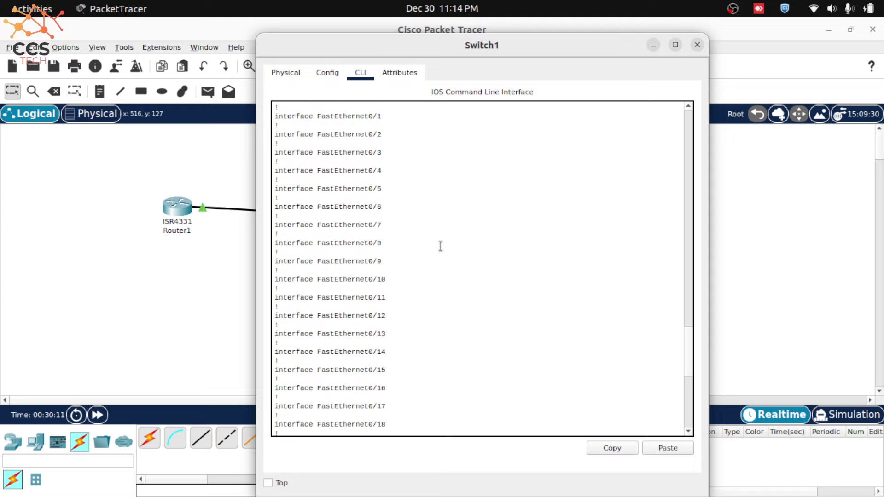
{"action": "scroll", "coordinate": [440, 246], "scroll_direction": "up", "scroll_amount": 1}
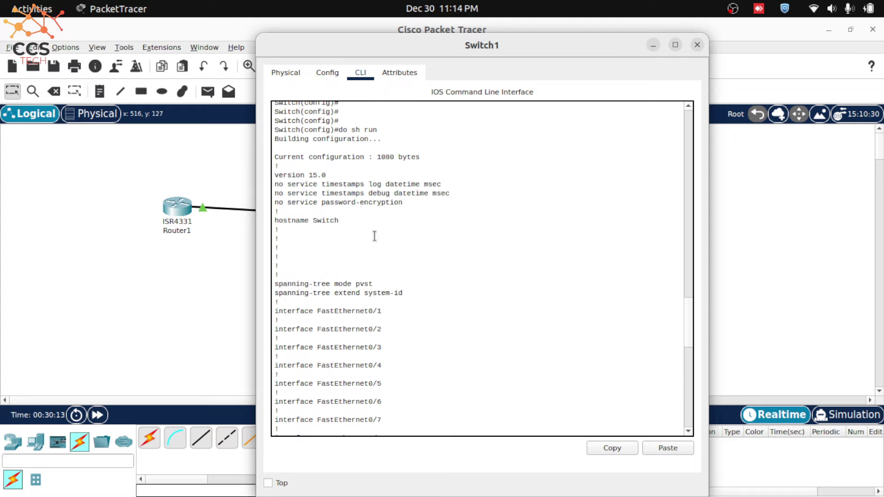
{"action": "scroll", "coordinate": [374, 236], "scroll_direction": "up", "scroll_amount": 3}
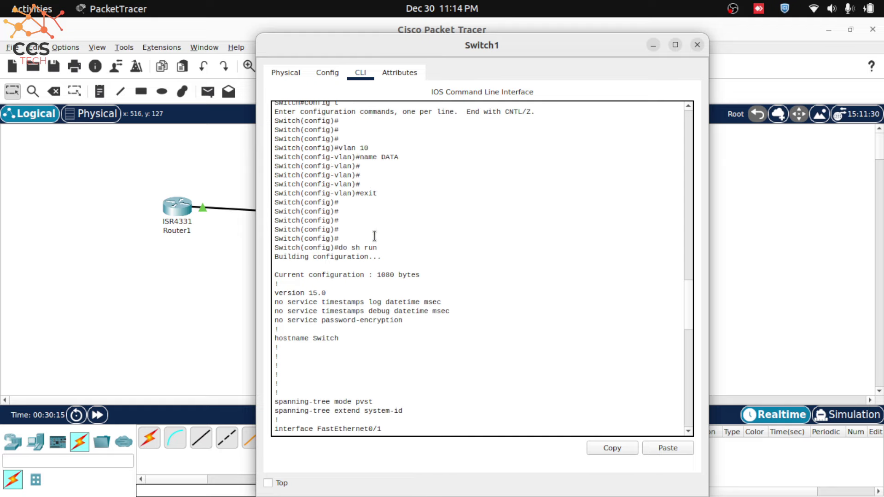
{"action": "scroll", "coordinate": [374, 235], "scroll_direction": "down", "scroll_amount": 10}
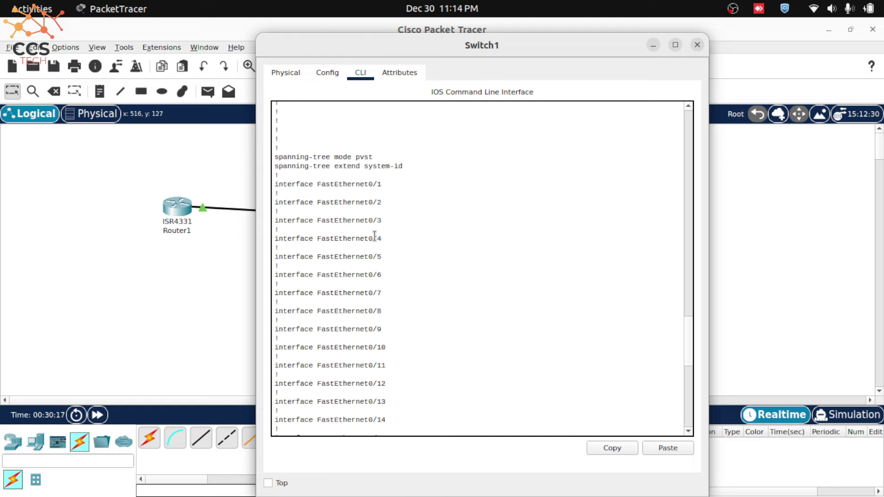
{"action": "scroll", "coordinate": [374, 236], "scroll_direction": "down", "scroll_amount": 9}
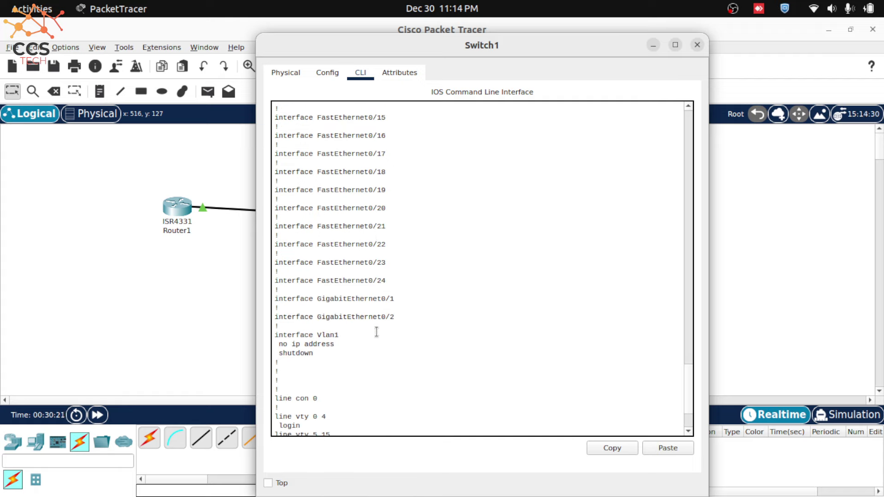
- Save the switch's running configuration from global configuration mode with do wr
{"action": "key", "text": "Return"}
{"action": "key", "text": "Return"}
{"action": "key", "text": "Return"}
{"action": "key", "text": "Return"}
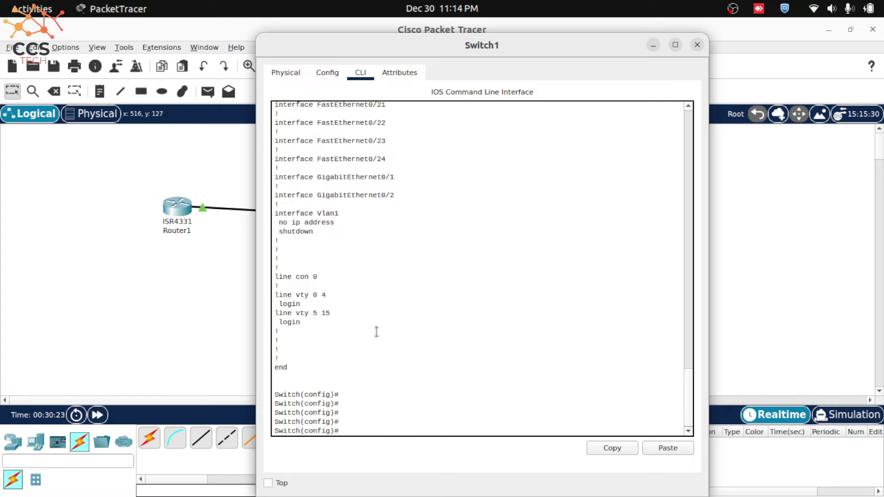
{"action": "type", "text": "do wr"}
{"action": "key", "text": "Return"}
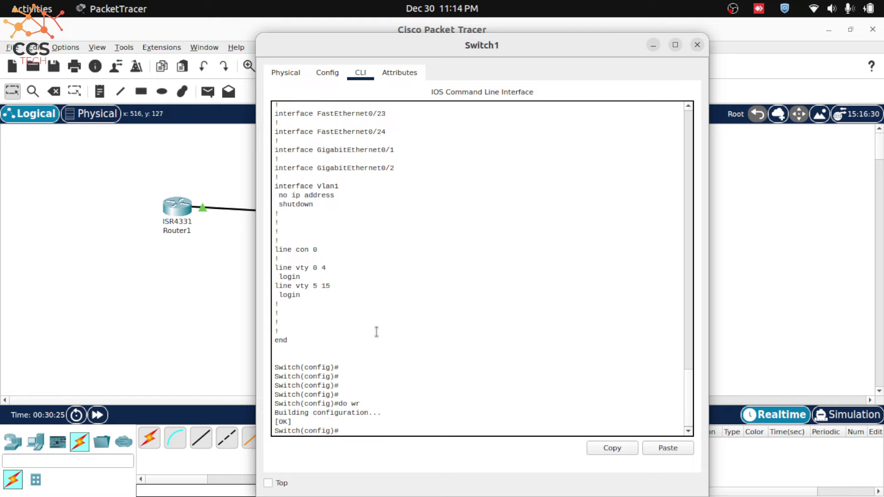
- Display the saved switch's running configuration again with do sh run and examine the FastEthernet0/24 entry
{"action": "key", "text": "Return"}
{"action": "key", "text": "Return"}
{"action": "key", "text": "Return"}
{"action": "type", "text": "s"}
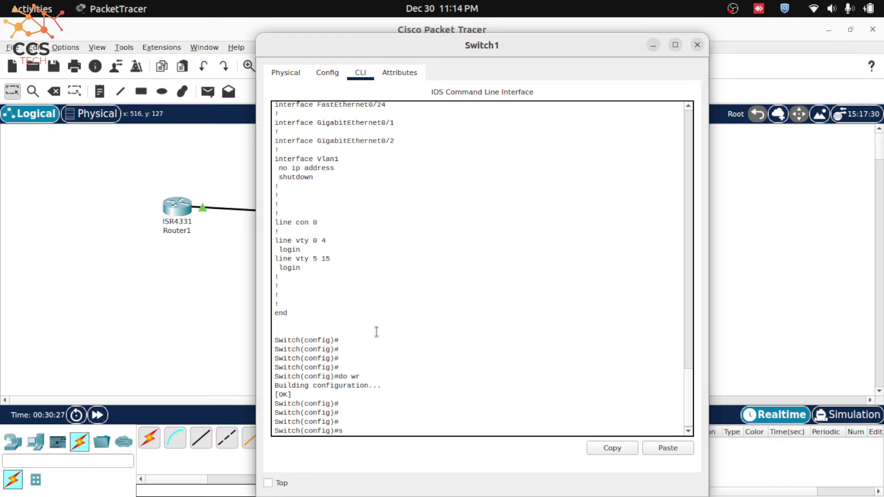
{"action": "key", "text": "BackSpace"}
{"action": "type", "text": "do sh ri"}
{"action": "key", "text": "BackSpace"}
{"action": "type", "text": "un"}
{"action": "key", "text": "Return"}
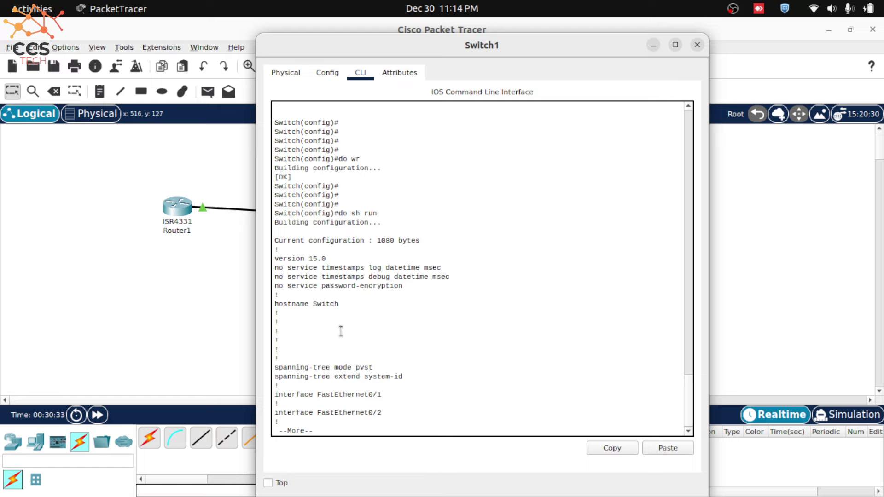
{"action": "key", "text": "space"}
{"action": "key", "text": "space"}
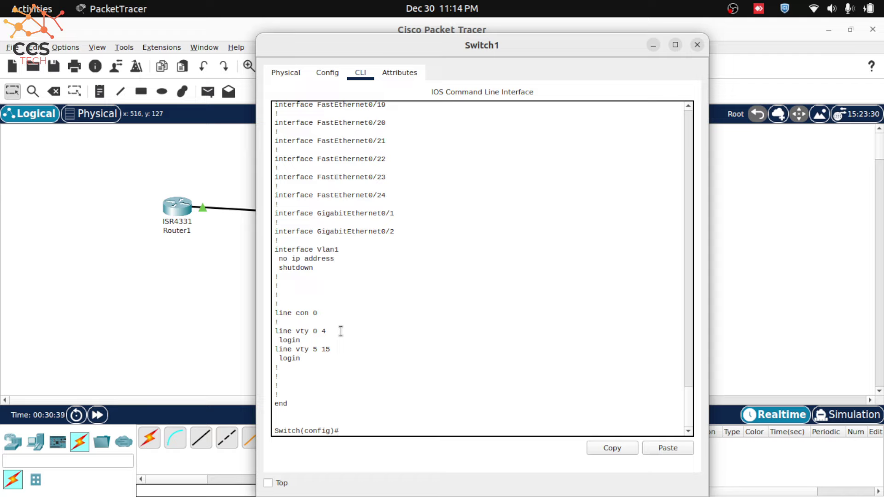
{"action": "key", "text": "Return"}
{"action": "key", "text": "Return"}
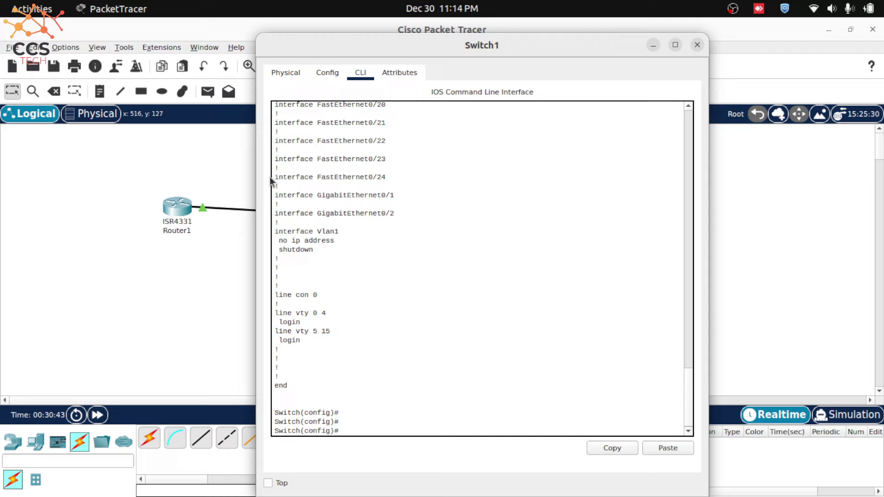
{"action": "left_click_drag", "start_coordinate": [272, 177], "coordinate": [378, 174]}
{"action": "key", "text": "Return"}
{"action": "key", "text": "Return"}
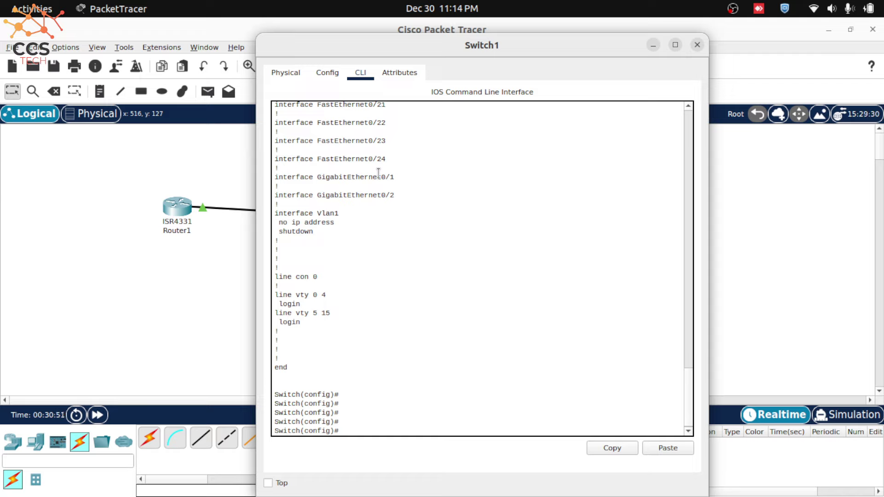
- Try to enter configuration mode for the switch's uplink port with int gi 0/24
{"action": "type", "text": "int gi 0/24"}
{"action": "key", "text": "Return"}
{"action": "key", "text": "Return"}
{"action": "key", "text": "Return"}
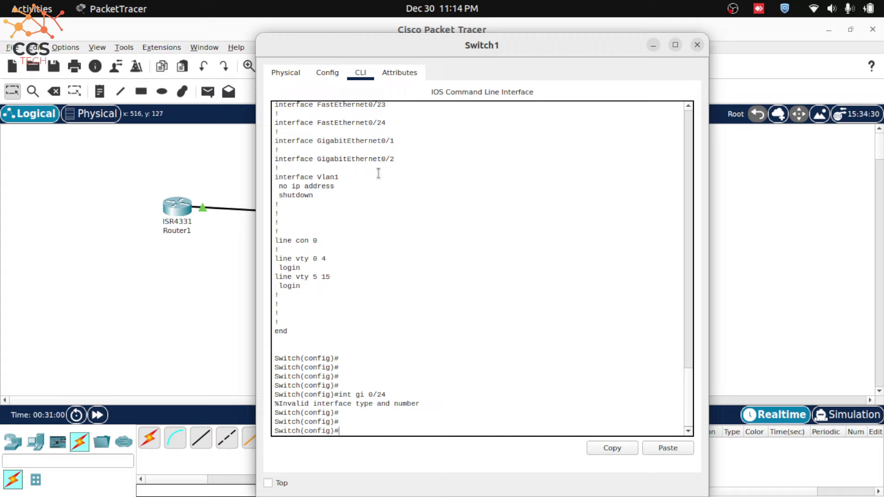
- Try to open the switch's uplink port for configuration with int fe 0/24
{"action": "key", "text": "Up"}
{"action": "key", "text": "BackSpace"}
{"action": "key", "text": "BackSpace"}
{"action": "key", "text": "BackSpace"}
{"action": "key", "text": "BackSpace"}
{"action": "key", "text": "BackSpace"}
{"action": "key", "text": "BackSpace"}
{"action": "key", "text": "BackSpace"}
{"action": "key", "text": "BackSpace"}
{"action": "type", "text": "fe 0/24"}
{"action": "key", "text": "Return"}
{"action": "key", "text": "Return"}
{"action": "key", "text": "Return"}
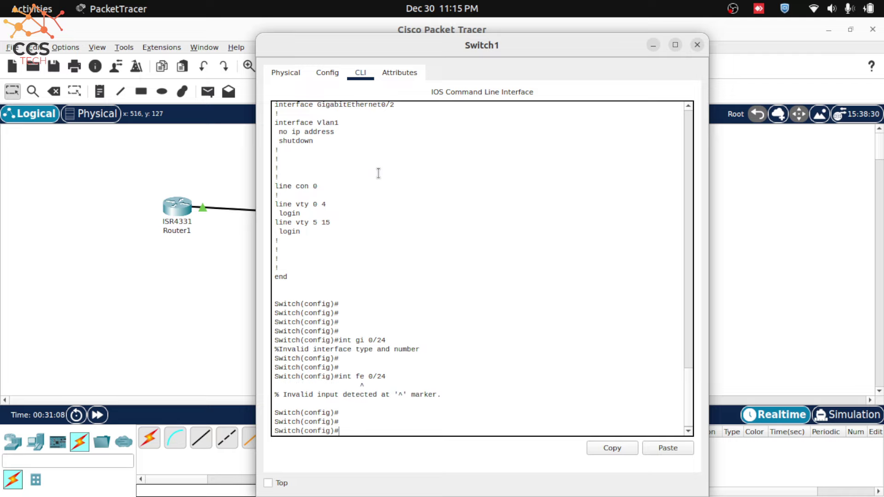
- Enter interface configuration mode for the switch's uplink port with int fastEthernet 0/24
{"action": "key", "text": "Up"}
{"action": "key", "text": "BackSpace"}
{"action": "key", "text": "BackSpace"}
{"action": "key", "text": "BackSpace"}
{"action": "key", "text": "BackSpace"}
{"action": "key", "text": "BackSpace"}
{"action": "key", "text": "BackSpace"}
{"action": "key", "text": "Tab"}
{"action": "type", "text": "0/24"}
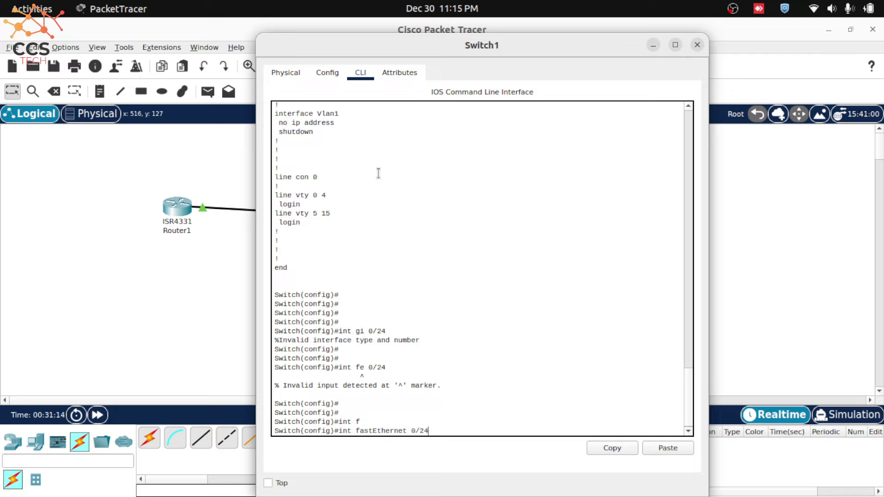
{"action": "key", "text": "Return"}
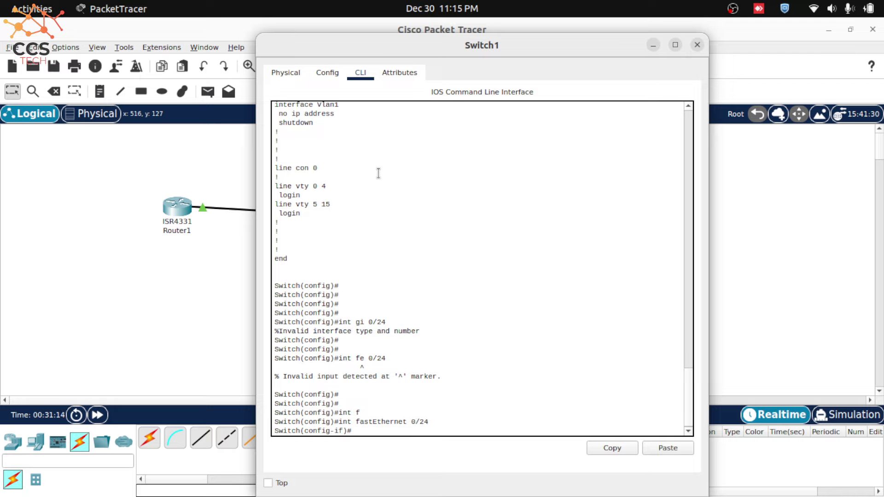
{"action": "key", "text": "Return"}
{"action": "key", "text": "Return"}
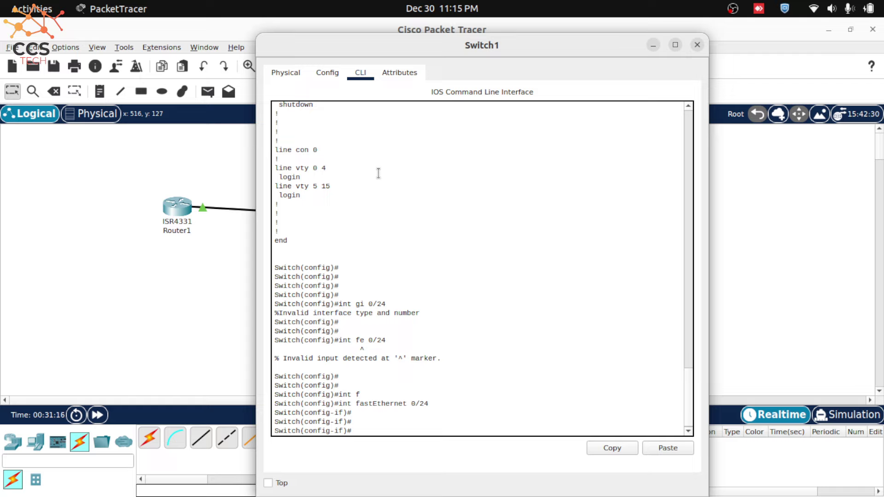
- Try to run switchport access on the switch's FastEthernet 0/24 uplink port
{"action": "type", "text": "swi"}
{"action": "key", "text": "Tab"}
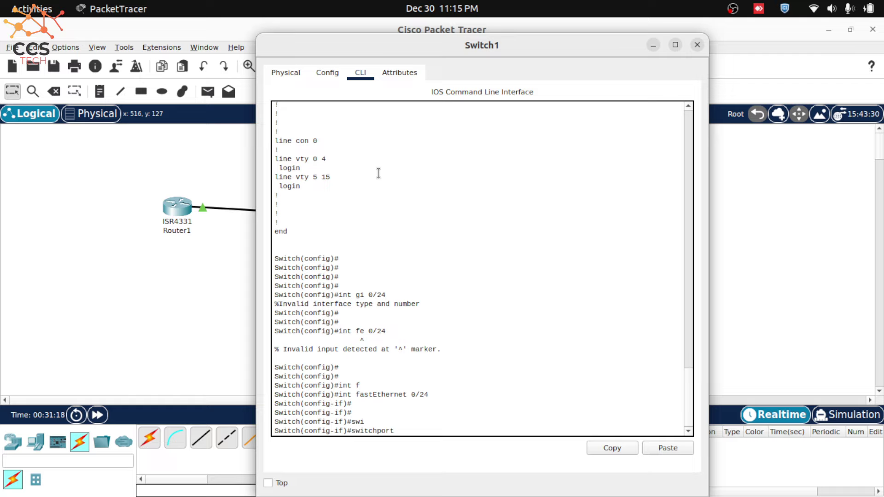
{"action": "type", "text": "acc"}
{"action": "key", "text": "Tab"}
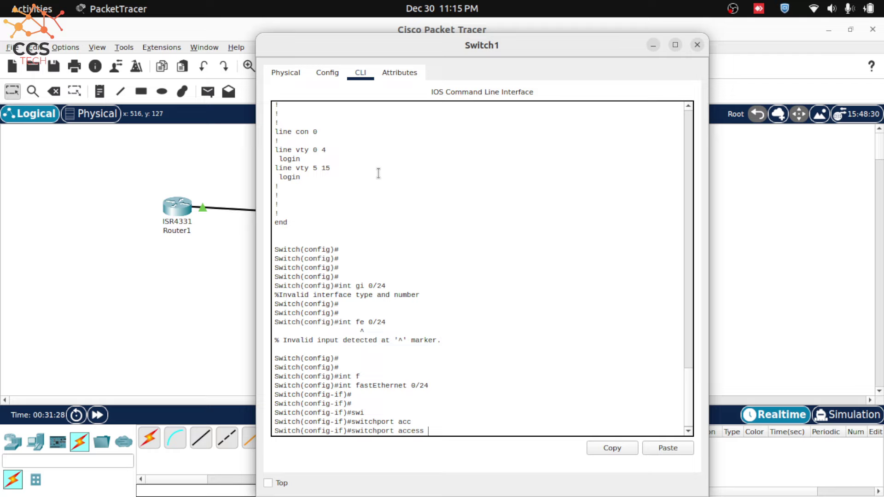
{"action": "key", "text": "Return"}
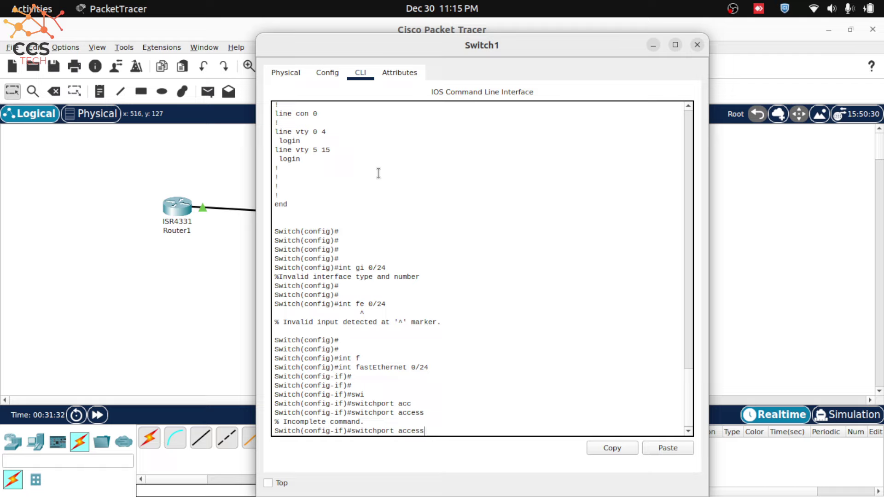
- Set the switch's FastEthernet 0/24 uplink port to access mode with switchport mode access
{"action": "key", "text": "BackSpace"}
{"action": "key", "text": "BackSpace"}
{"action": "key", "text": "BackSpace"}
{"action": "key", "text": "BackSpace"}
{"action": "key", "text": "BackSpace"}
{"action": "key", "text": "BackSpace"}
{"action": "type", "text": "mode ac"}
{"action": "key", "text": "Tab"}
{"action": "key", "text": "Return"}
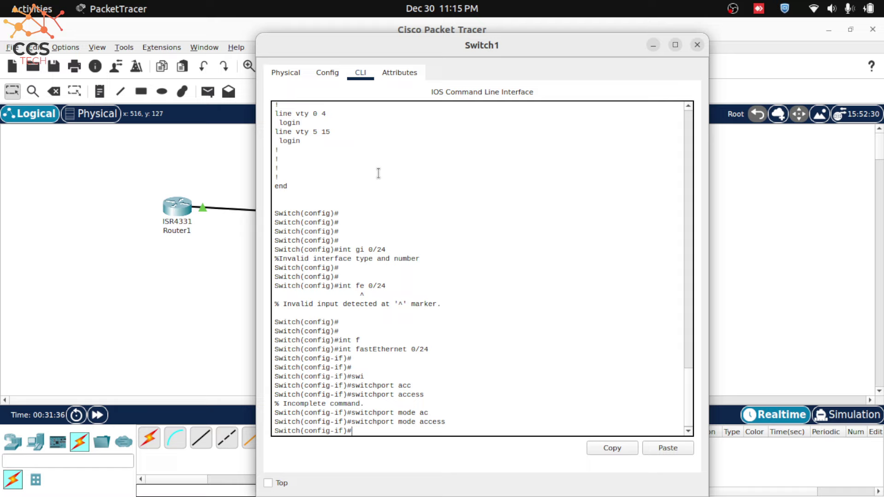
- Assign the switch's uplink port to VLAN 10 with switchport access vlan 10
{"action": "type", "text": "swi"}
{"action": "key", "text": "Tab"}
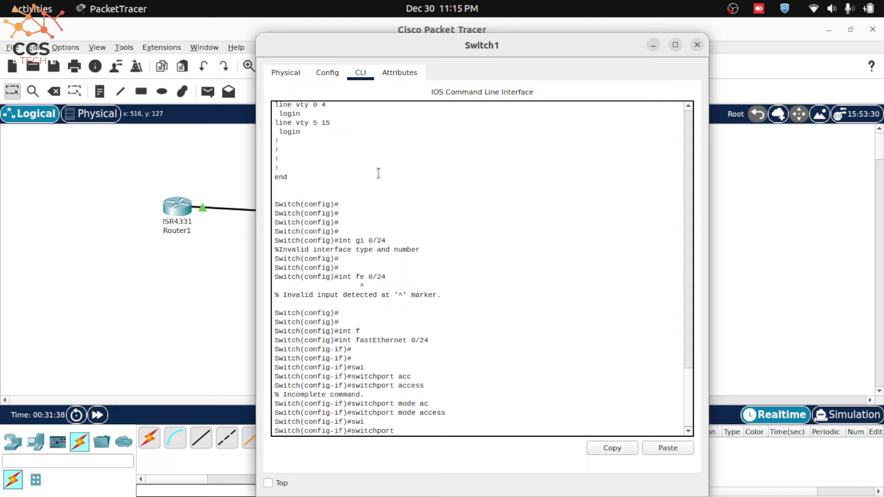
{"action": "type", "text": "ac"}
{"action": "key", "text": "Tab"}
{"action": "type", "text": "vlan 10"}
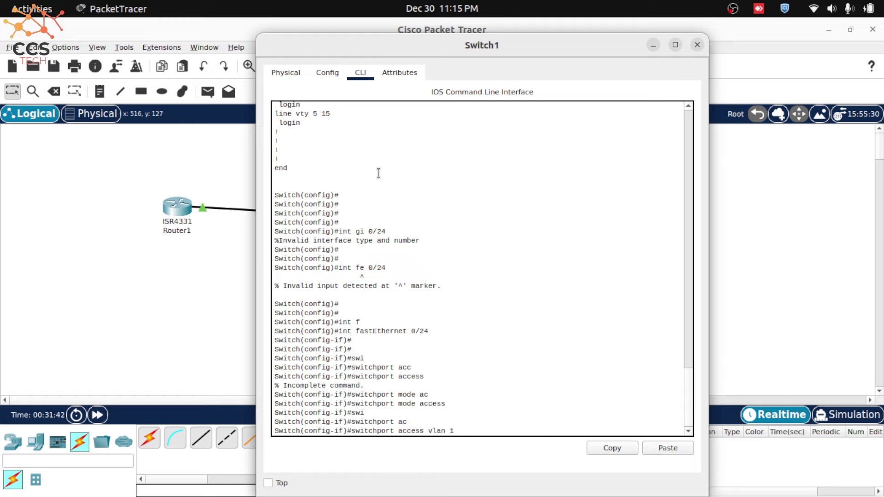
{"action": "key", "text": "Return"}
{"action": "key", "text": "Return"}
{"action": "key", "text": "Return"}
{"action": "key", "text": "Return"}
{"action": "key", "text": "Return"}
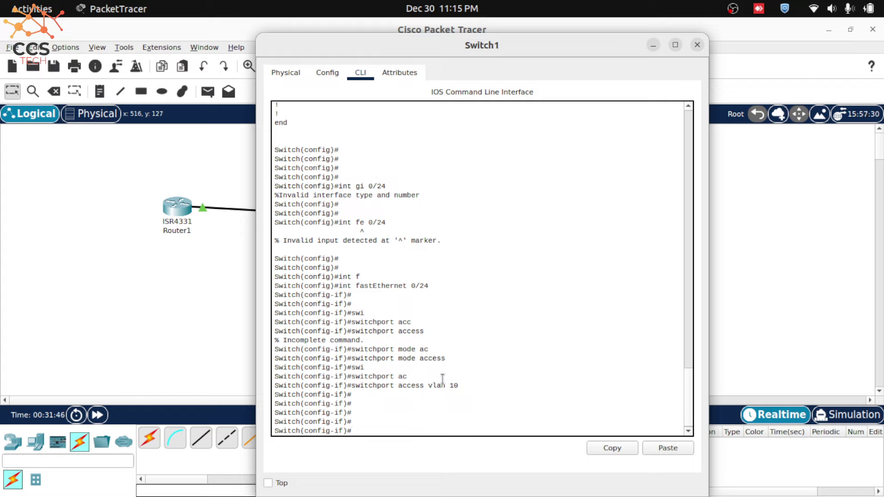
{"action": "left_click_drag", "start_coordinate": [352, 385], "coordinate": [459, 384]}
- Enable the uplink port with no shut and exit back to global configuration mode
{"action": "type", "text": "no shut"}
{"action": "key", "text": "Return"}
{"action": "key", "text": "Return"}
{"action": "key", "text": "Return"}
{"action": "key", "text": "Return"}
{"action": "type", "text": "exit"}
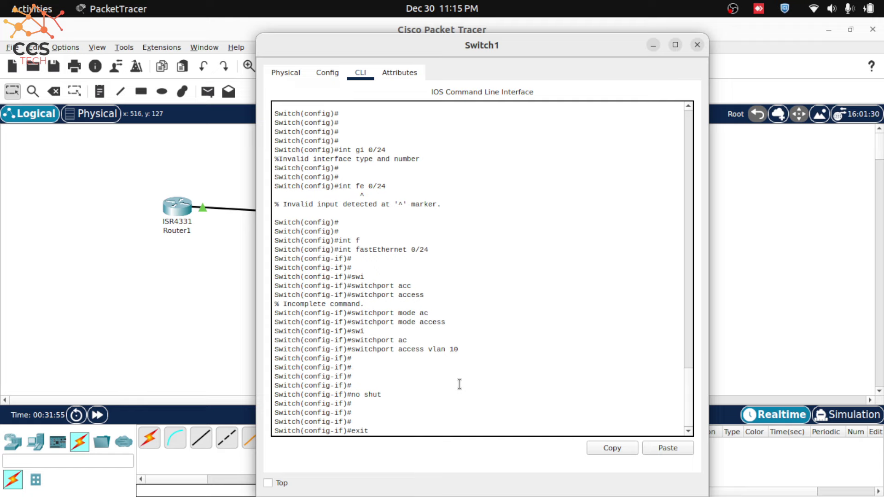
{"action": "key", "text": "Return"}
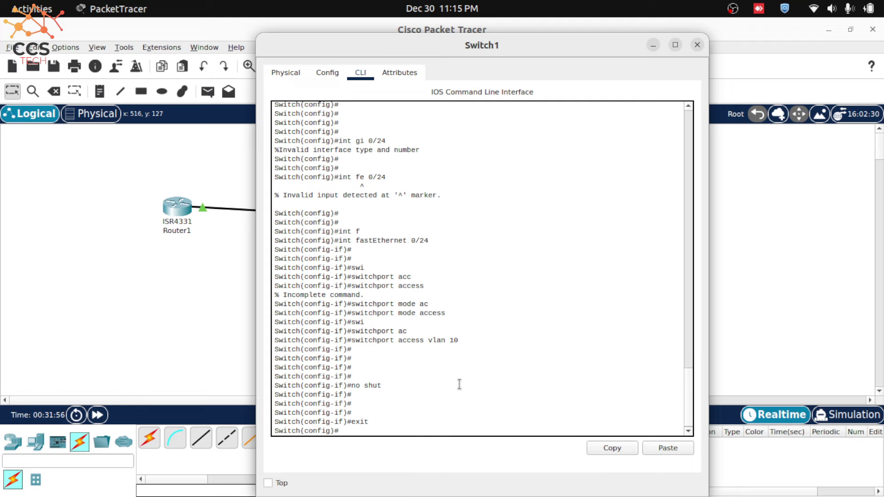
- Save the switch's configuration from global configuration mode with do wr
{"action": "key", "text": "alt+Tab"}
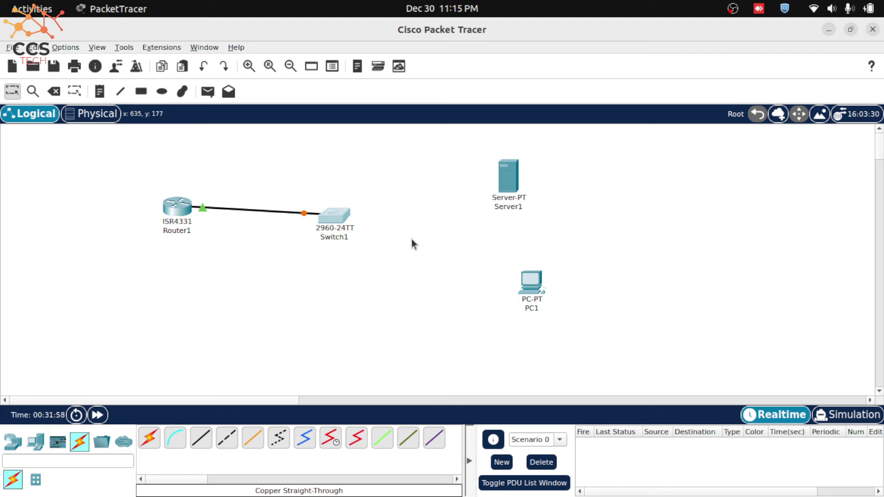
{"action": "key", "text": "alt+Tab"}
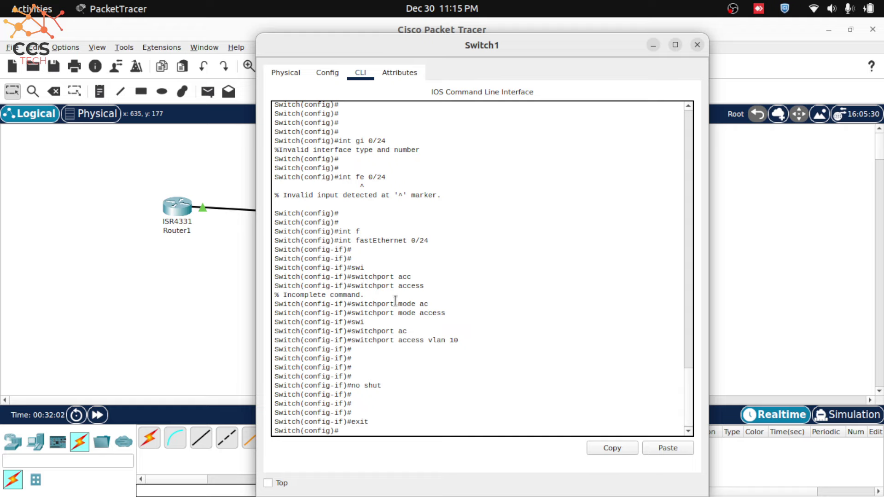
{"action": "key", "text": "Return"}
{"action": "key", "text": "Return"}
{"action": "key", "text": "Return"}
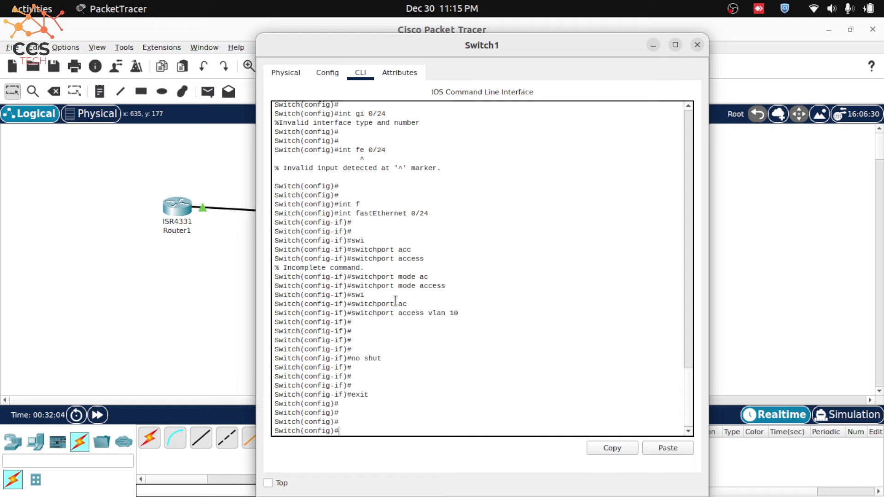
{"action": "type", "text": "do wr"}
{"action": "key", "text": "Return"}
{"action": "key", "text": "Return"}
{"action": "key", "text": "Return"}
{"action": "key", "text": "Return"}
{"action": "key", "text": "Return"}
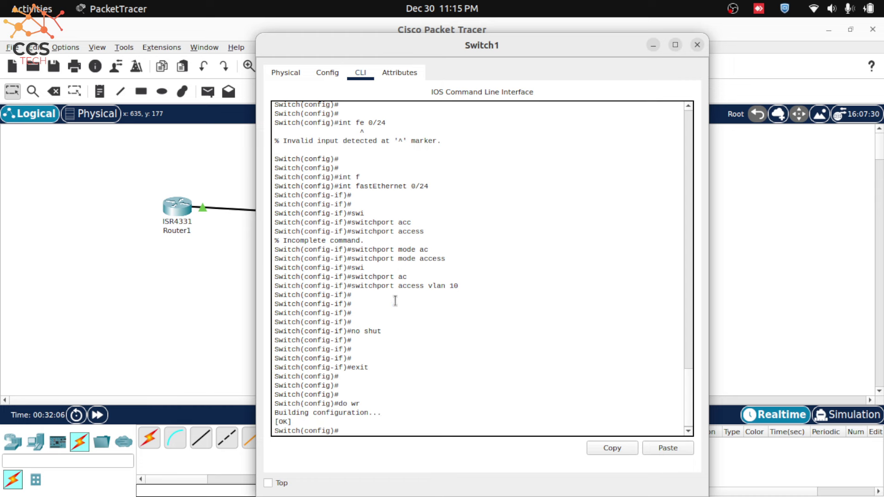
- Check the status of the link between Router1 and Switch1 in the topology and close the switch's window
{"action": "key", "text": "alt+Tab"}
{"action": "key", "text": "alt+Tab"}
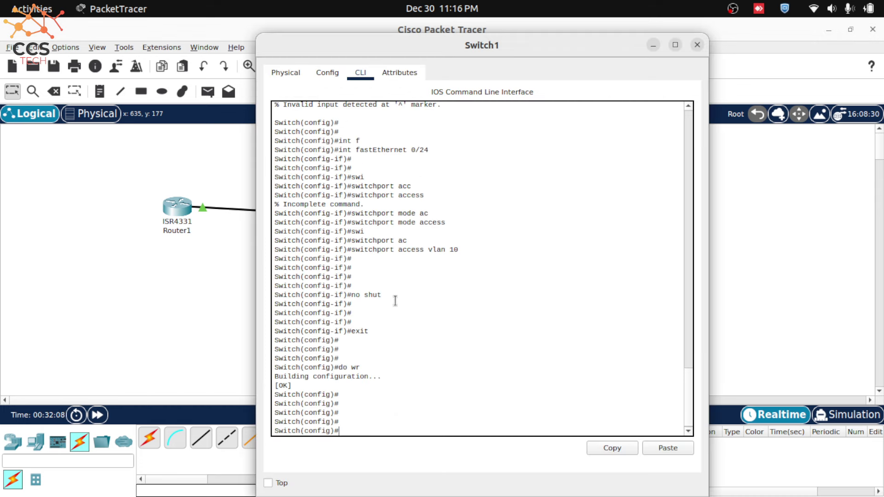
{"action": "key", "text": "Return"}
{"action": "scroll", "coordinate": [355, 310], "scroll_direction": "up", "scroll_amount": 10}
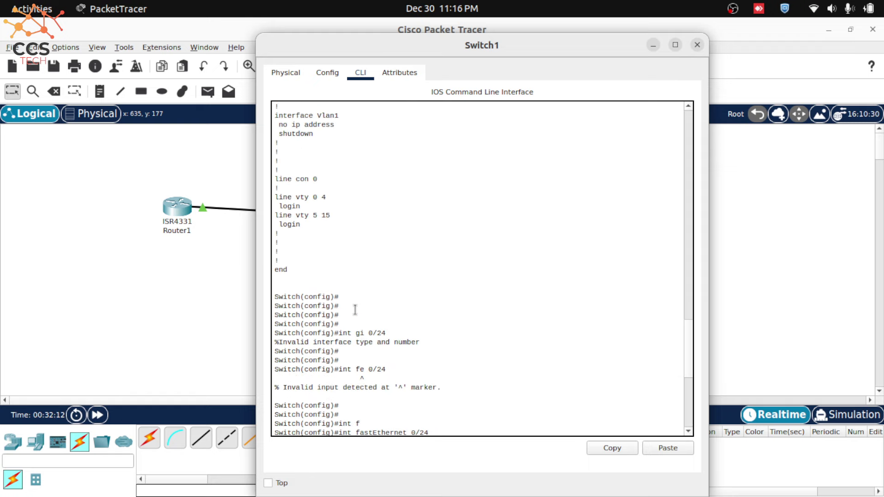
{"action": "scroll", "coordinate": [355, 309], "scroll_direction": "down", "scroll_amount": 10}
{"action": "key", "text": "Return"}
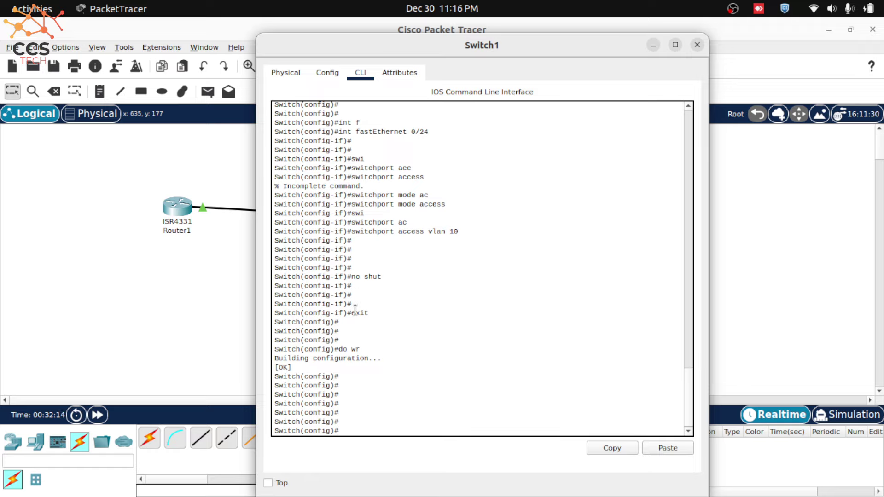
{"action": "left_click_drag", "start_coordinate": [538, 41], "coordinate": [678, 104]}
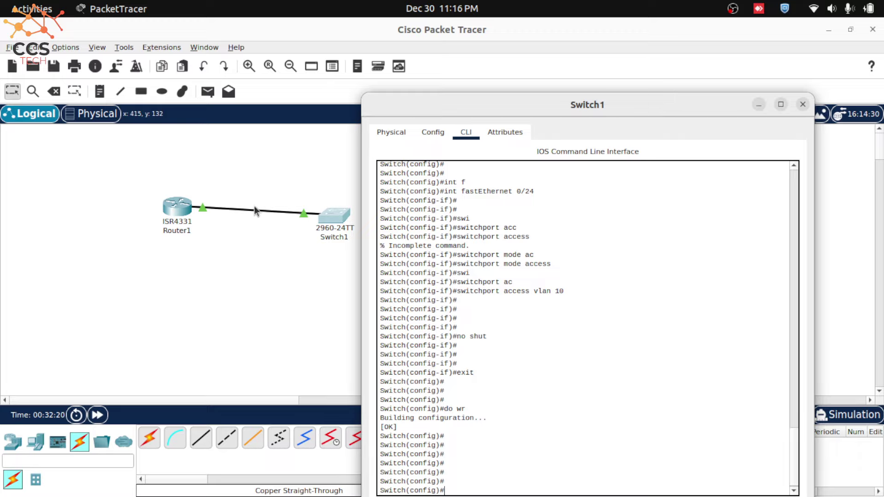
{"action": "key", "text": "alt+F4"}
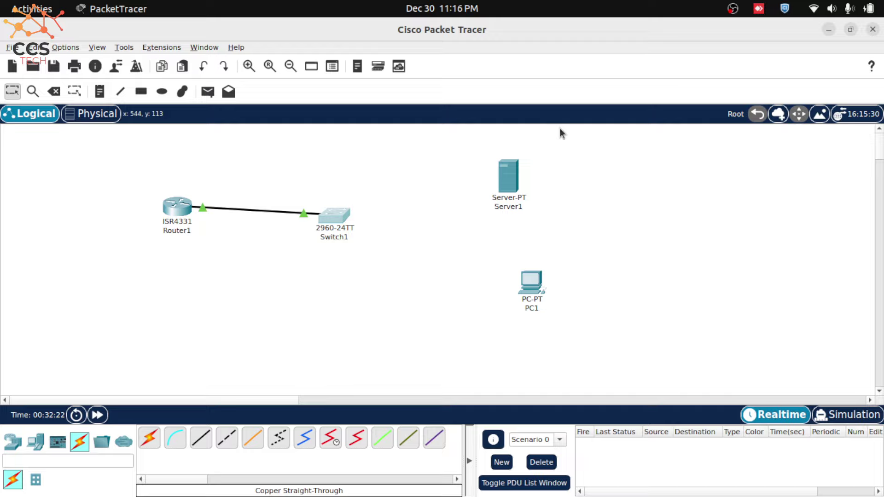
- Connect Switch1's FastEthernet0/1 port to Server1 with a copper straight-through cable
{"action": "left_click", "coordinate": [199, 439]}
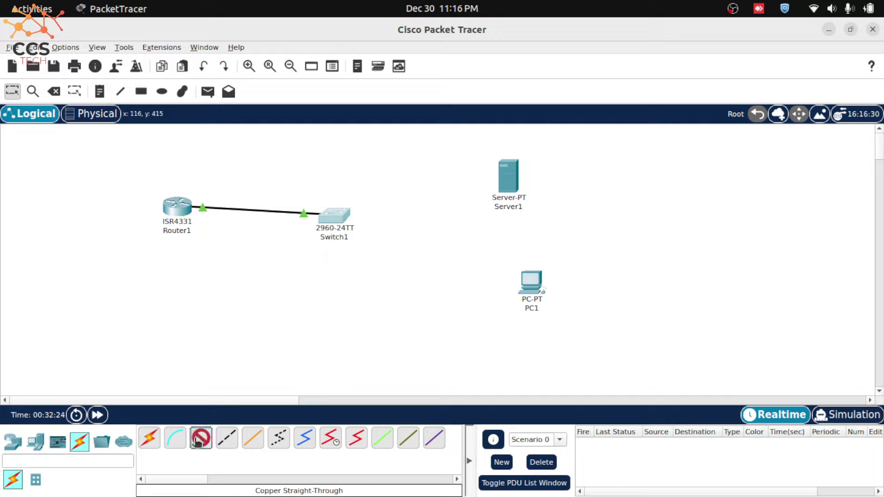
{"action": "left_click", "coordinate": [343, 219]}
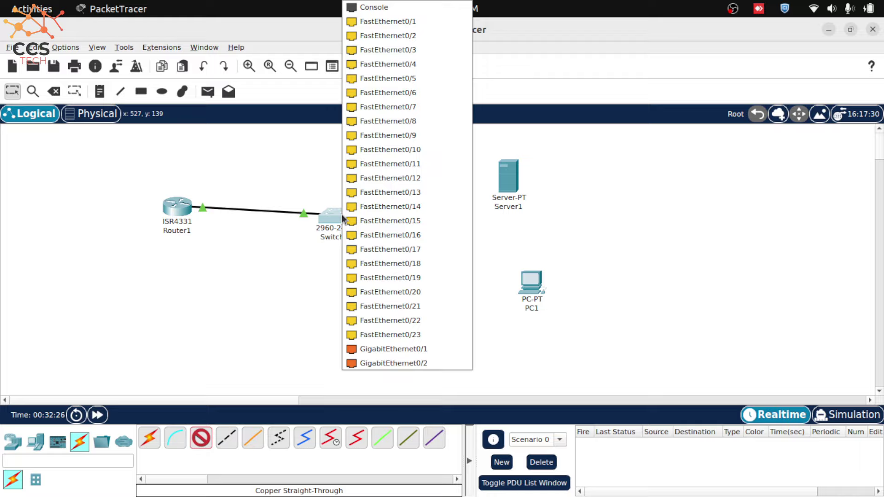
{"action": "left_click", "coordinate": [407, 22]}
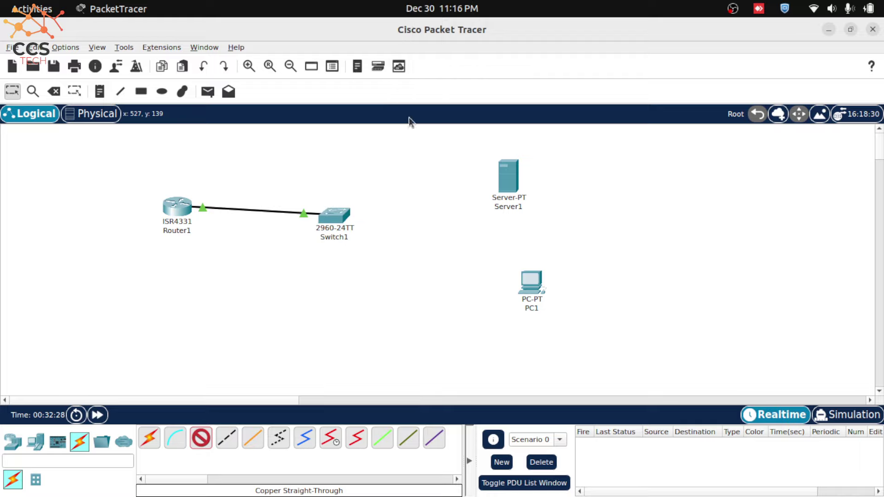
{"action": "left_click", "coordinate": [506, 184]}
{"action": "left_click", "coordinate": [510, 188]}
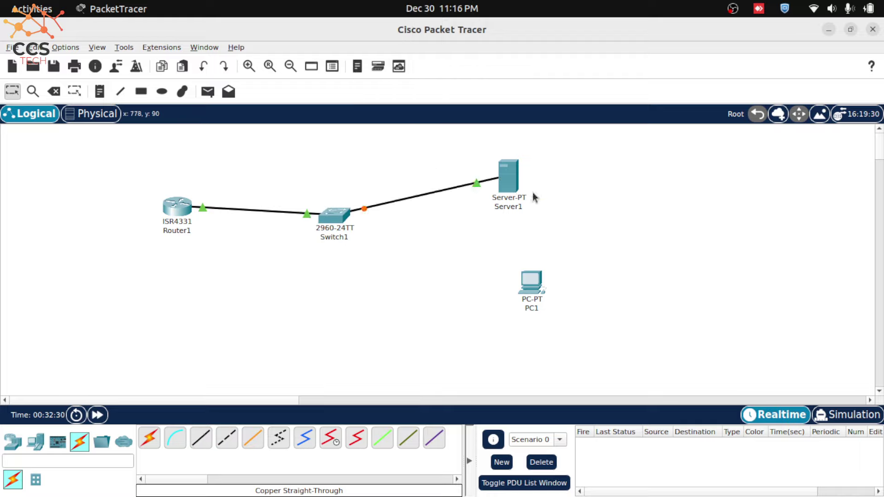
- Connect Switch1's FastEthernet0/2 port to PC1 with a copper straight-through cable
{"action": "left_click", "coordinate": [200, 437]}
{"action": "left_click", "coordinate": [342, 225]}
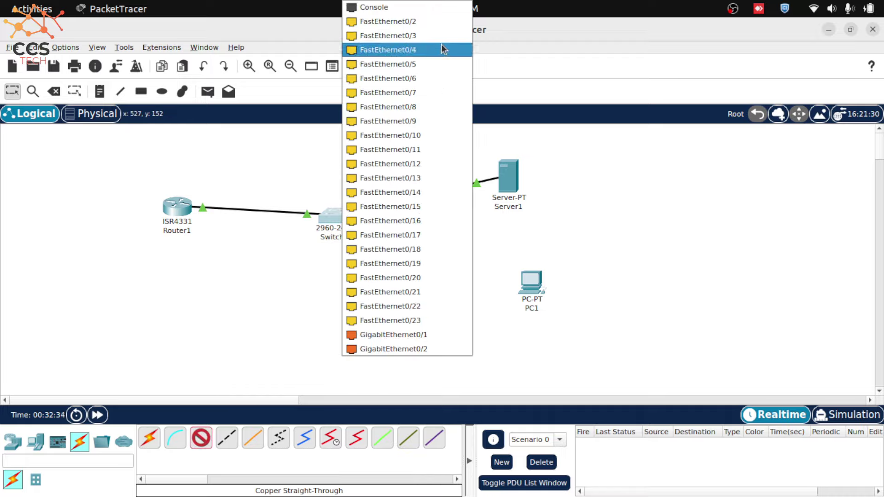
{"action": "left_click", "coordinate": [436, 26]}
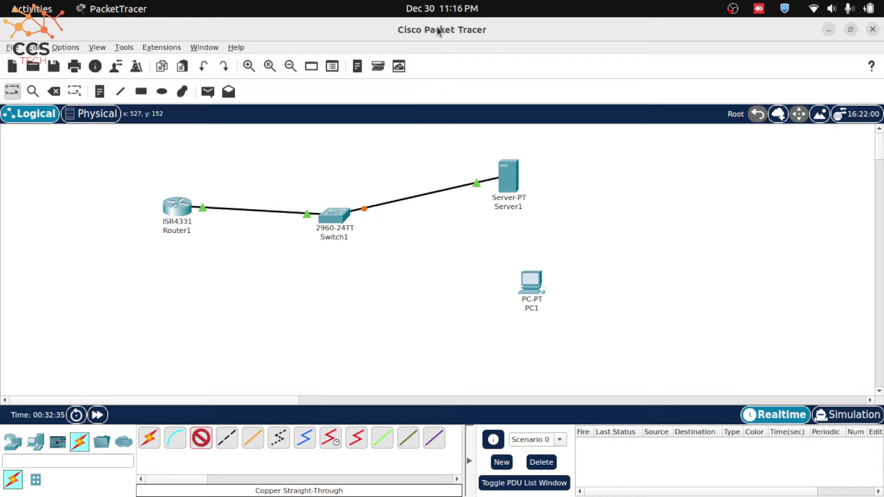
{"action": "left_click", "coordinate": [532, 293]}
{"action": "left_click", "coordinate": [574, 344]}
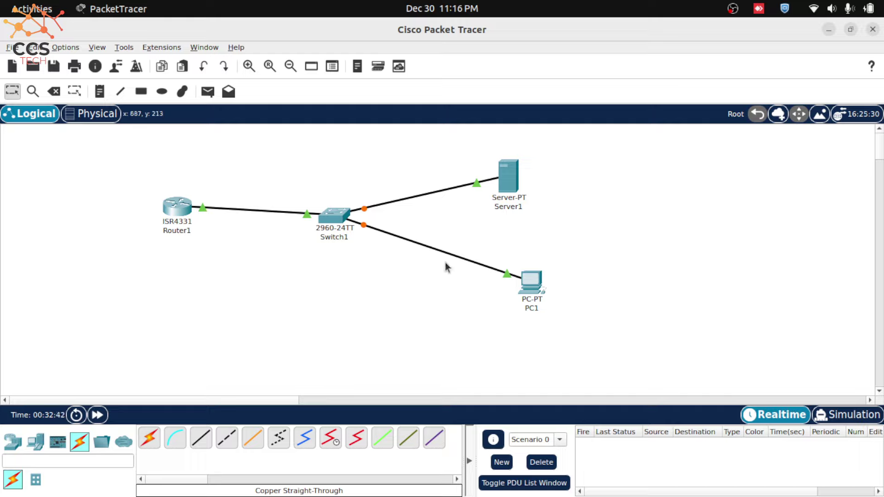
- Reopen Switch1's command line and bring up a fresh global configuration prompt
{"action": "mouse_move", "coordinate": [341, 216]}
{"action": "left_click", "coordinate": [320, 237]}
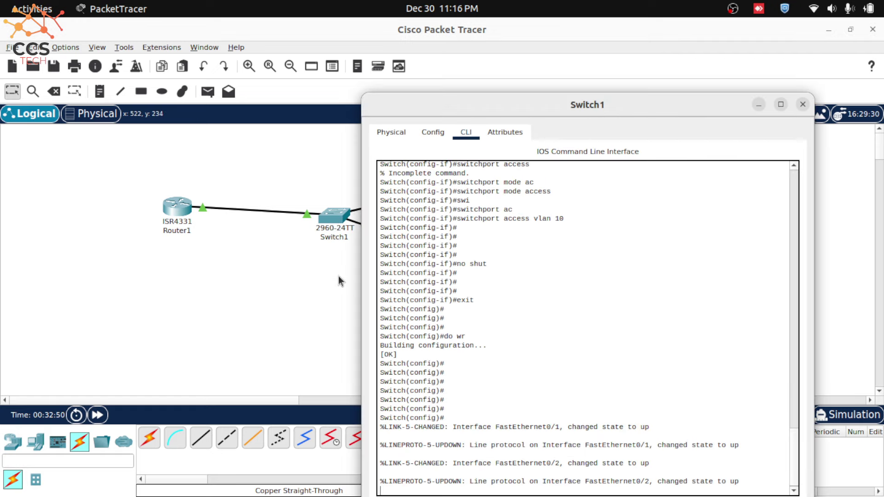
{"action": "left_click_drag", "start_coordinate": [647, 108], "coordinate": [549, 56]}
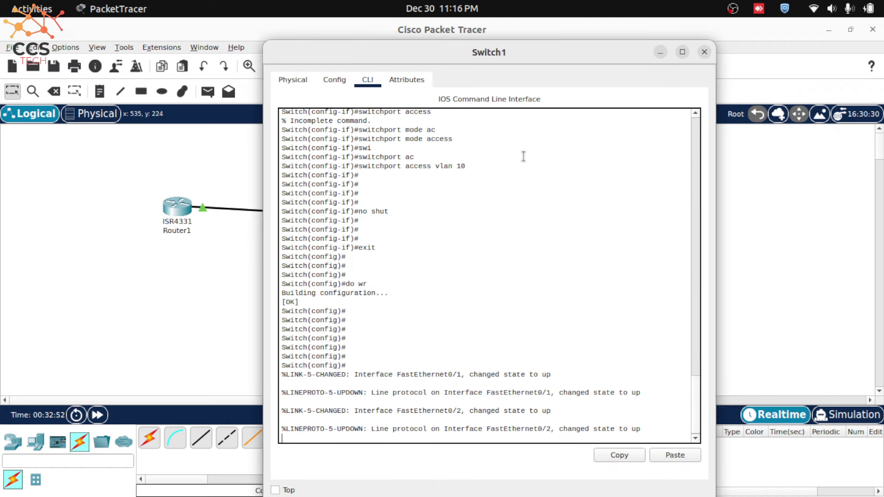
{"action": "key", "text": "Return"}
{"action": "key", "text": "Return"}
{"action": "key", "text": "Return"}
{"action": "key", "text": "Return"}
{"action": "key", "text": "Return"}
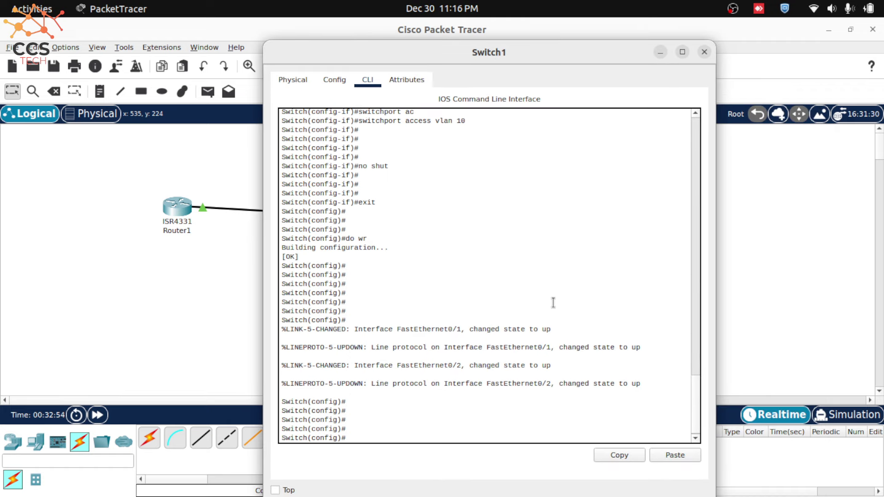
- Enter interface configuration mode for the switch port connected to Server1 with int fastEthernet 0/1
{"action": "type", "text": "in"}
{"action": "type", "text": "t f"}
{"action": "key", "text": "Tab"}
{"action": "type", "text": "0/"}
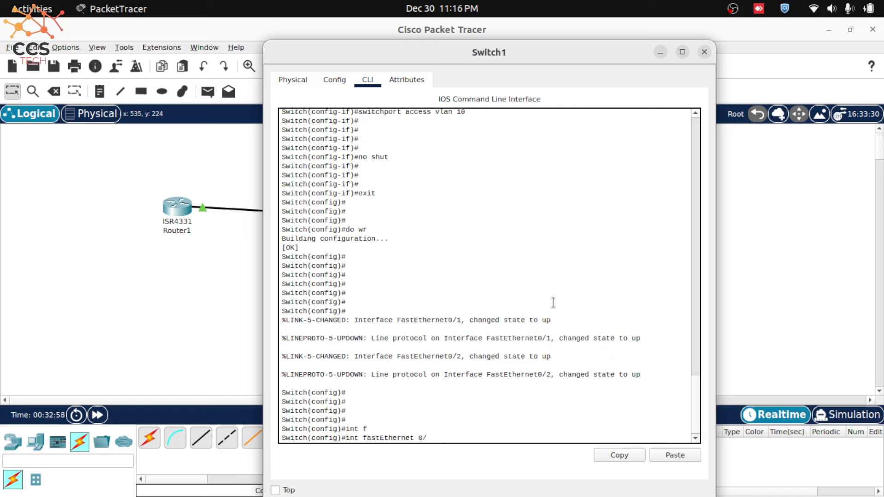
{"action": "type", "text": "1"}
{"action": "key", "text": "Return"}
{"action": "key", "text": "Return"}
{"action": "key", "text": "Return"}
{"action": "key", "text": "Return"}
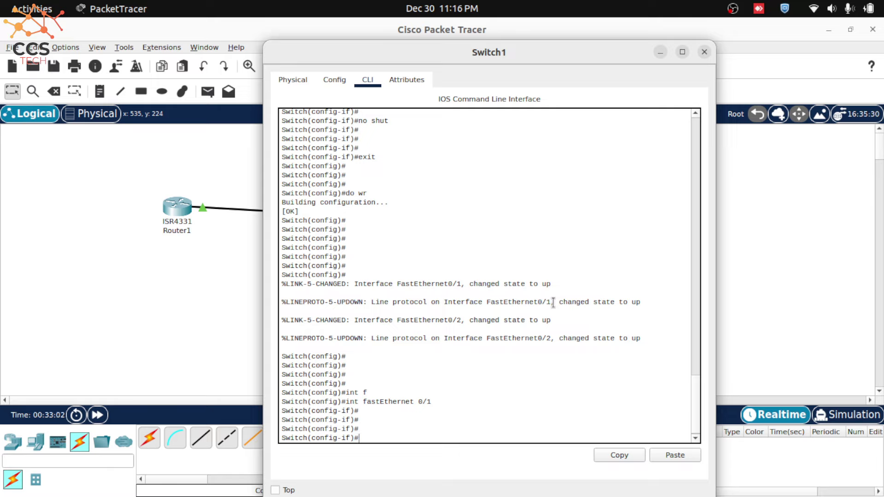
- Set the switch's FastEthernet 0/1 port to access mode with switchport mode access
{"action": "type", "text": "switchpoeort mode acc"}
{"action": "key", "text": "Tab"}
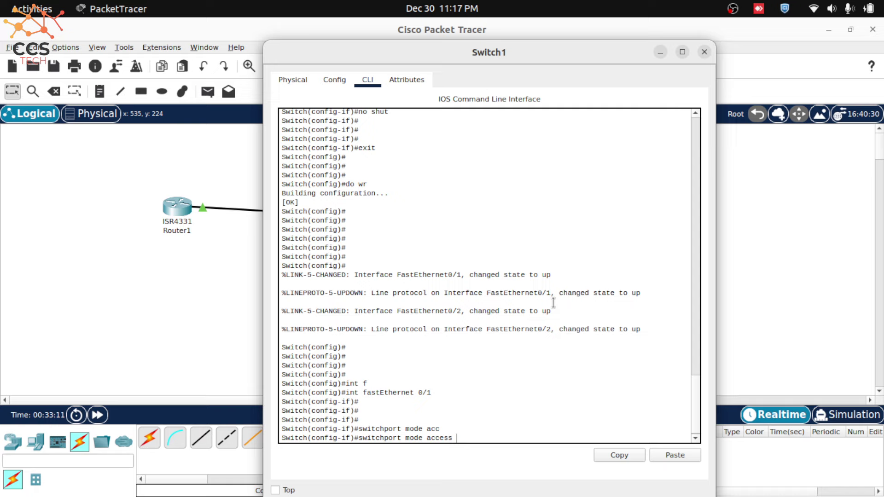
{"action": "key", "text": "Return"}
{"action": "key", "text": "Return"}
- Assign the switch's FastEthernet 0/1 port to VLAN 10 with switchport access vlan 10
{"action": "type", "text": "sei"}
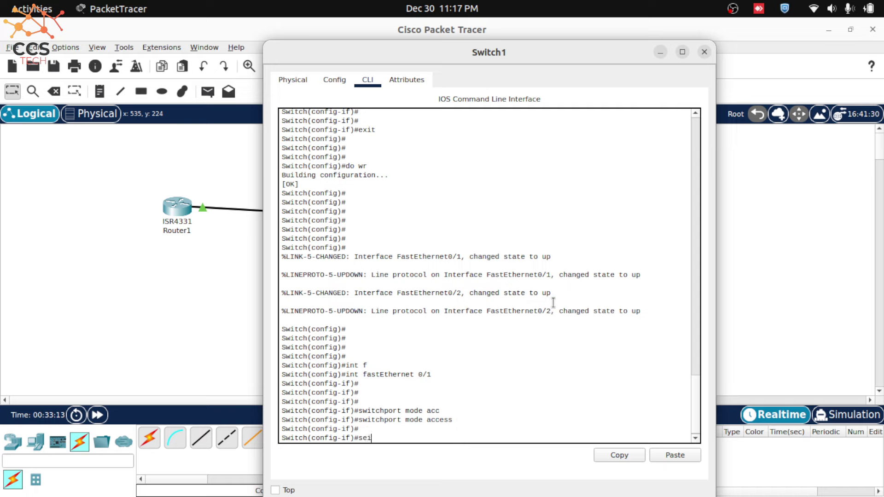
{"action": "key", "text": "BackSpace"}
{"action": "type", "text": "witchport acc"}
{"action": "key", "text": "Tab"}
{"action": "type", "text": "vlan 10"}
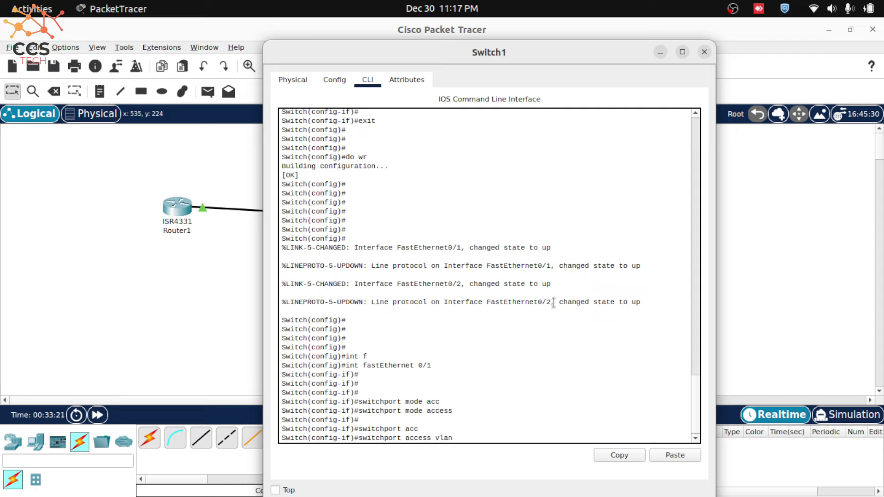
{"action": "key", "text": "Return"}
{"action": "key", "text": "Return"}
{"action": "key", "text": "Return"}
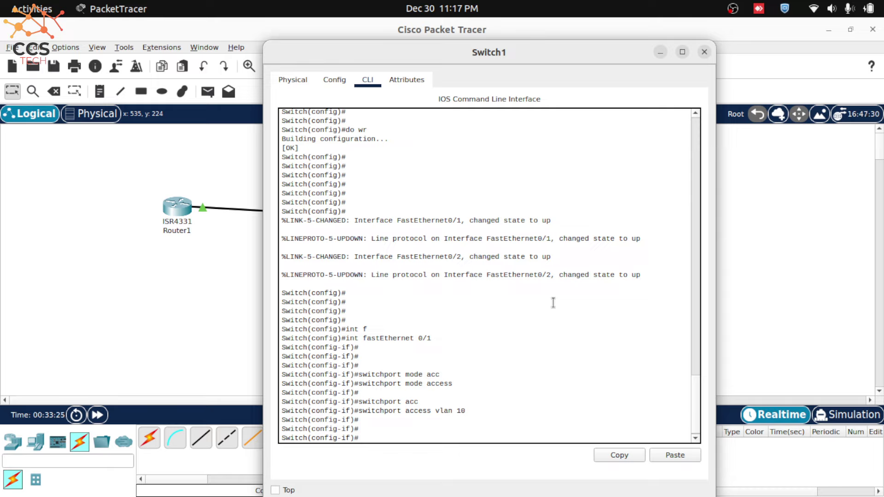
- Enable the switch's FastEthernet 0/1 port with no shut
{"action": "type", "text": "no shut"}
{"action": "key", "text": "Return"}
{"action": "key", "text": "Return"}
{"action": "key", "text": "Return"}
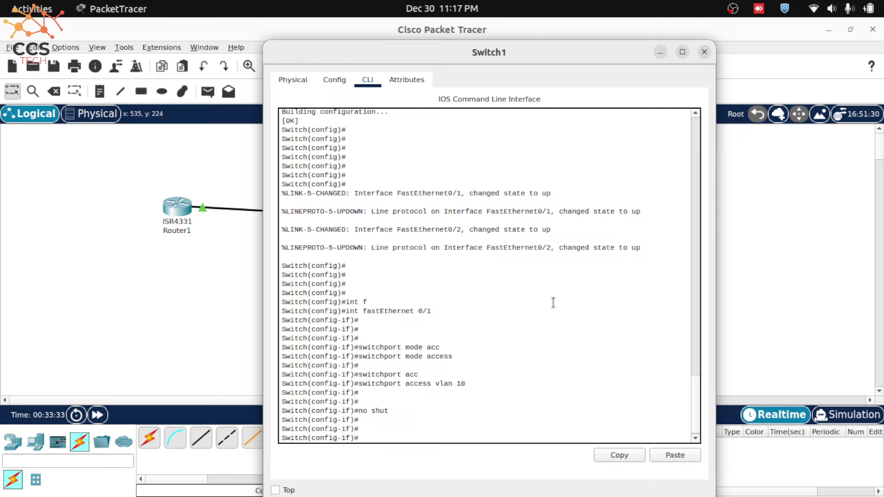
- Label the switch's FastEthernet 0/1 port with the description To_SERVER using des To_SERVER
{"action": "type", "text": "des "}
{"action": "type", "text": "T"}
{"action": "type", "text": ")"}
{"action": "type", "text": "o"}
{"action": "type", "text": "_SERVER"}
{"action": "key", "text": "Return"}
{"action": "key", "text": "Return"}
{"action": "key", "text": "Return"}
{"action": "key", "text": "Return"}
{"action": "key", "text": "Return"}
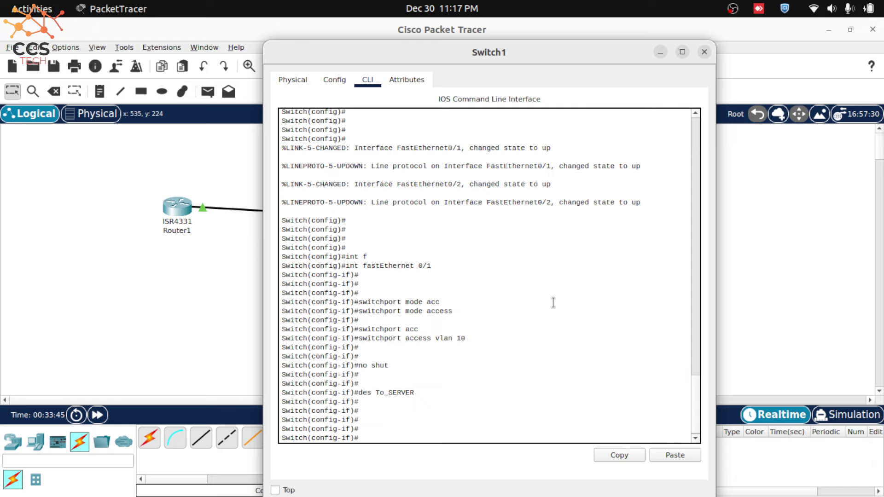
- Exit the current interface and enter configuration mode for the PC1 port with int fastEthernet 0/2
{"action": "type", "text": "exit"}
{"action": "key", "text": "Return"}
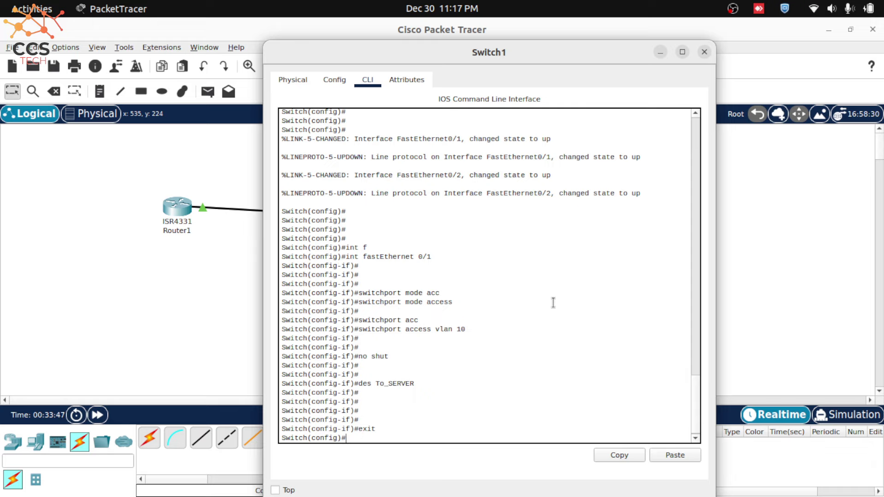
{"action": "type", "text": "int"}
{"action": "type", "text": " f"}
{"action": "key", "text": "Tab"}
{"action": "type", "text": "0"}
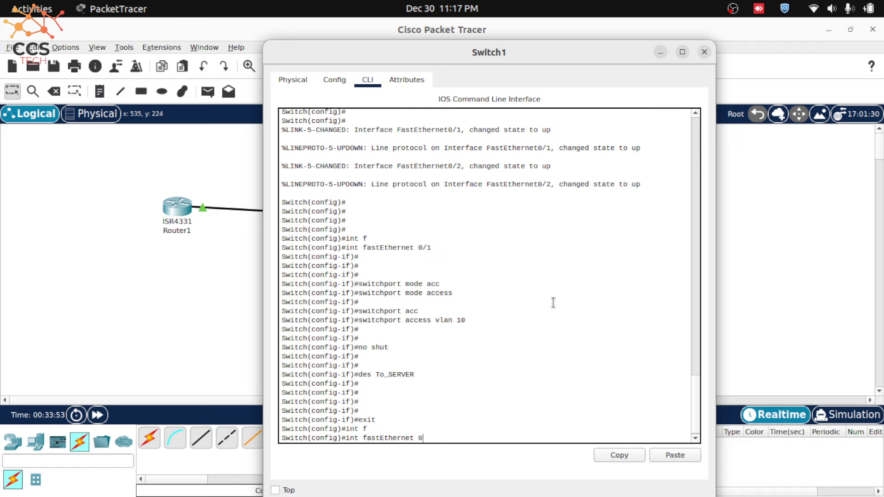
{"action": "type", "text": "/2"}
{"action": "key", "text": "Return"}
{"action": "key", "text": "Return"}
{"action": "key", "text": "Return"}
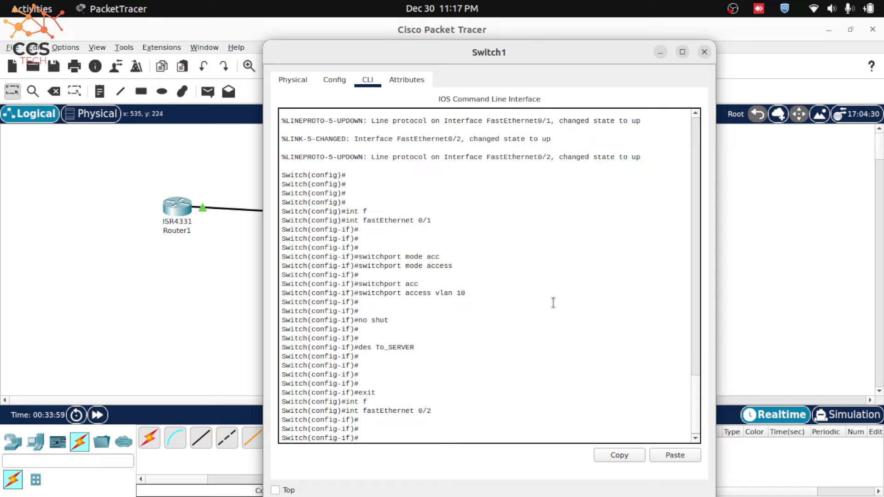
- Set the switch's FastEthernet 0/2 port to access mode with switchport mode access
{"action": "type", "text": "switchport mode acc"}
{"action": "key", "text": "Tab"}
{"action": "key", "text": "Return"}
{"action": "key", "text": "Return"}
{"action": "key", "text": "Return"}
- Assign the switch's FastEthernet 0/2 port to VLAN 10 with switchport access vlan 10
{"action": "type", "text": "s"}
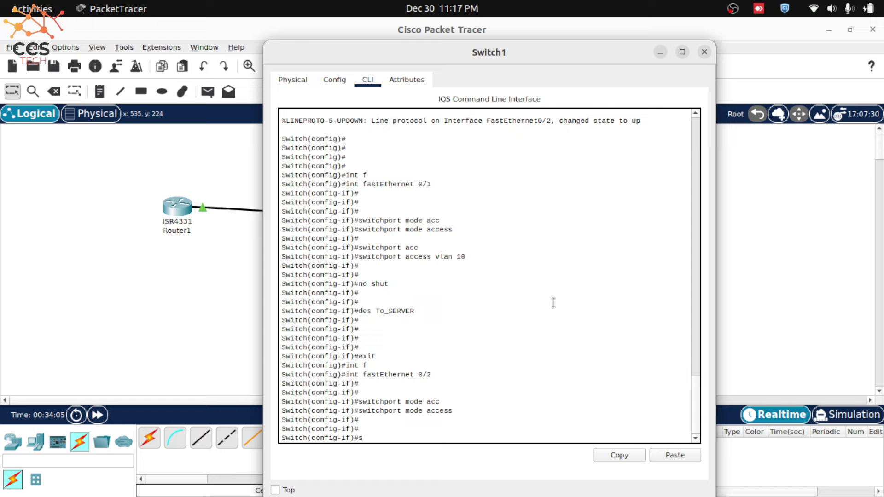
{"action": "type", "text": "wit"}
{"action": "key", "text": "Tab"}
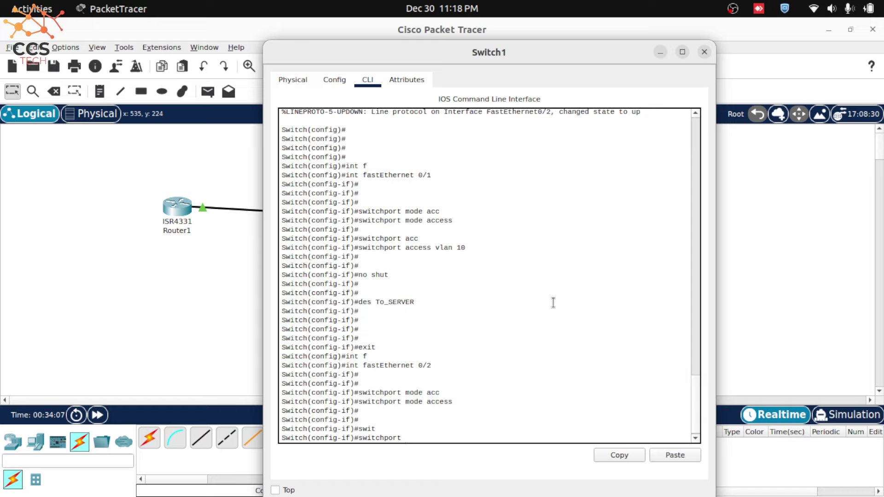
{"action": "type", "text": "ac"}
{"action": "key", "text": "Tab"}
{"action": "type", "text": "v"}
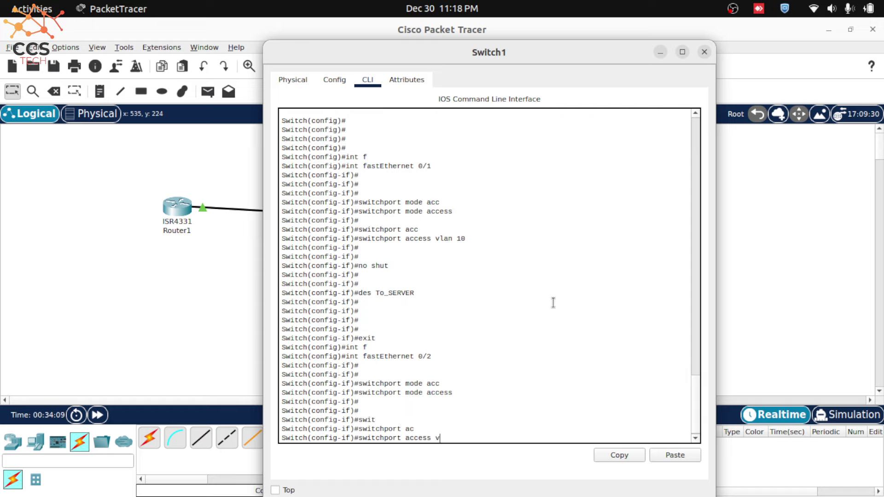
{"action": "type", "text": "lan 10"}
{"action": "key", "text": "Return"}
{"action": "key", "text": "Return"}
{"action": "key", "text": "Return"}
{"action": "key", "text": "Return"}
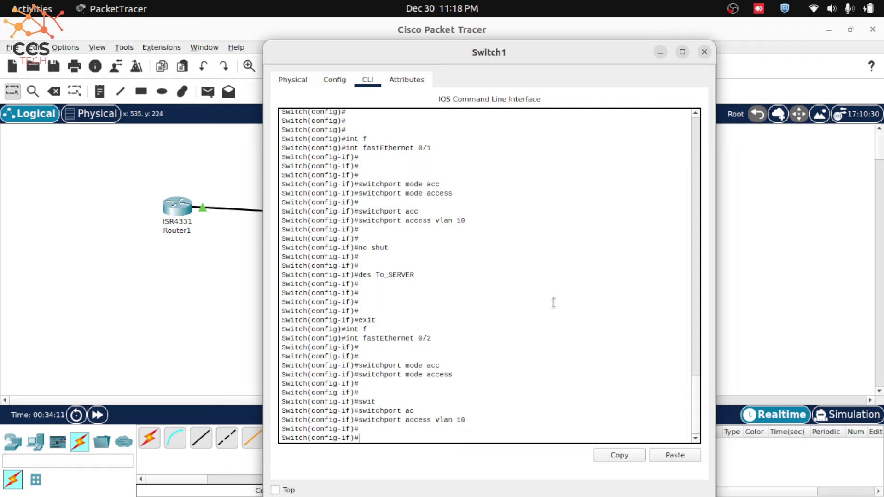
- Label the switch's FastEthernet 0/2 port with the description To_PC1 using des To_PC1
{"action": "type", "text": "des"}
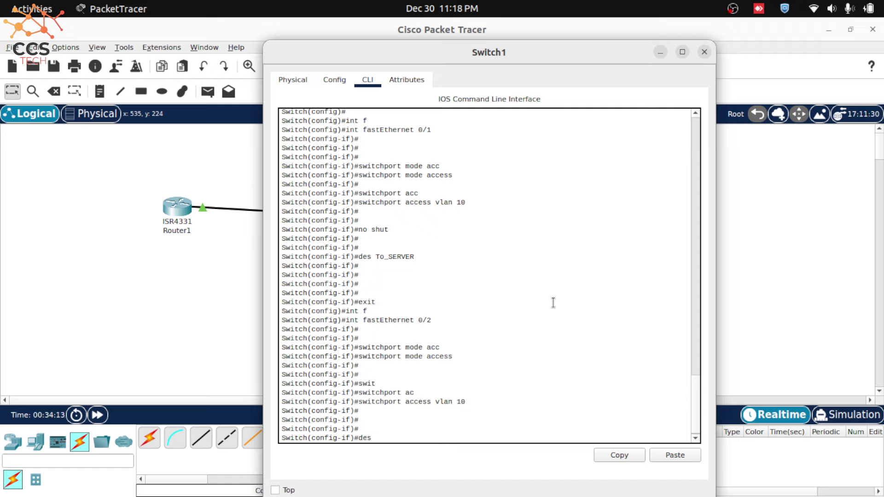
{"action": "type", "text": " To_PC1"}
{"action": "key", "text": "Return"}
{"action": "type", "text": "\\"}
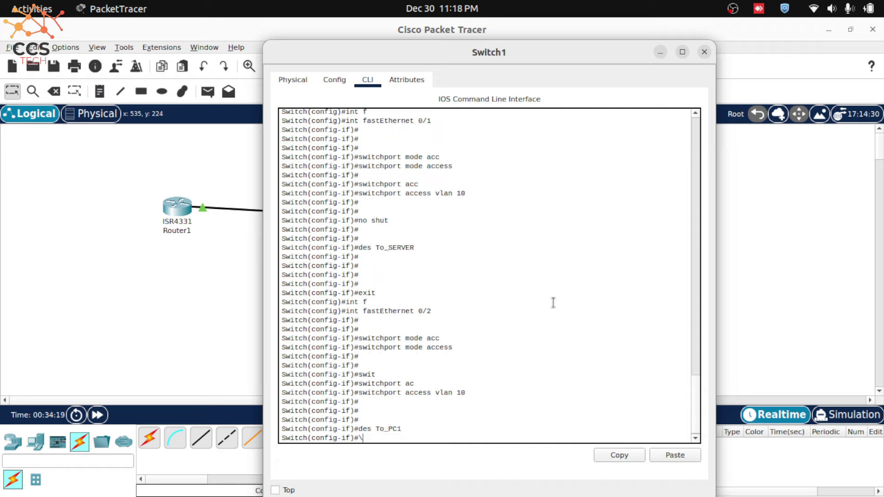
{"action": "key", "text": "BackSpace"}
{"action": "key", "text": "Return"}
{"action": "key", "text": "Return"}
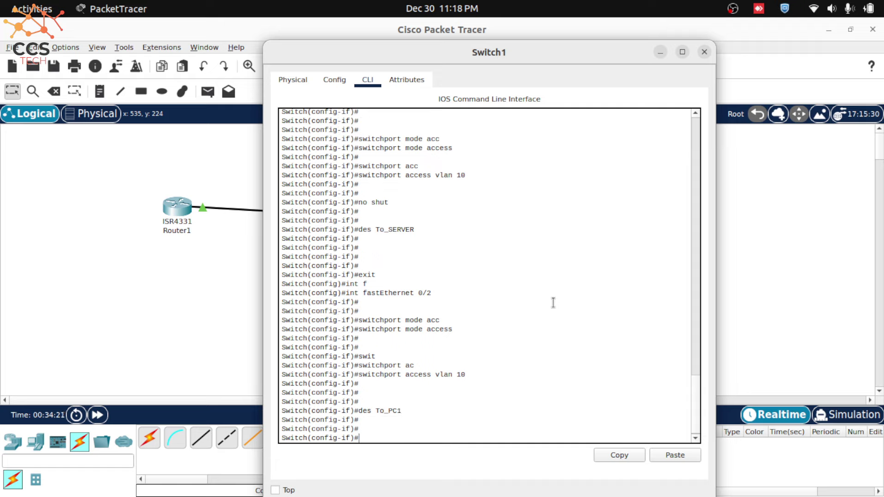
{"action": "double_click", "coordinate": [363, 411]}
{"action": "left_click", "coordinate": [415, 421]}
{"action": "key", "text": "Return"}
- Leave interface and global configuration modes with exit, returning to the switch's privileged prompt
{"action": "type", "text": "exir"}
{"action": "key", "text": "BackSpace"}
{"action": "key", "text": "BackSpace"}
{"action": "key", "text": "BackSpace"}
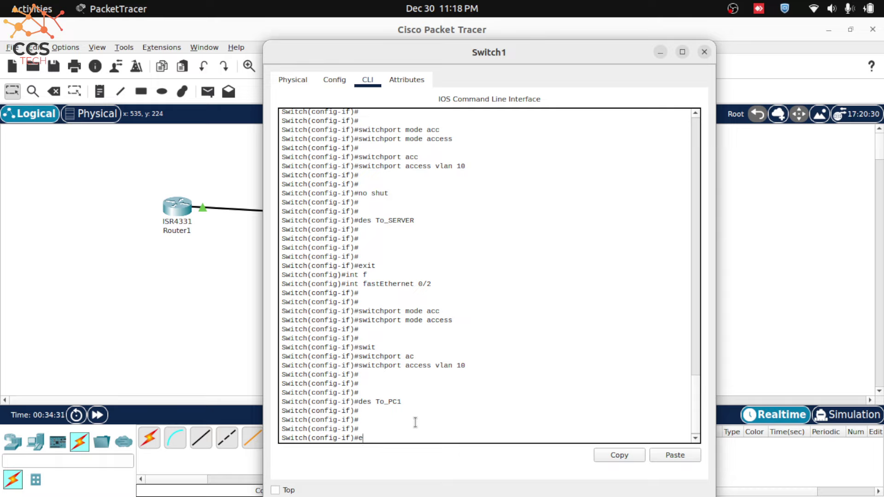
{"action": "type", "text": "e"}
{"action": "type", "text": "exit"}
{"action": "key", "text": "Return"}
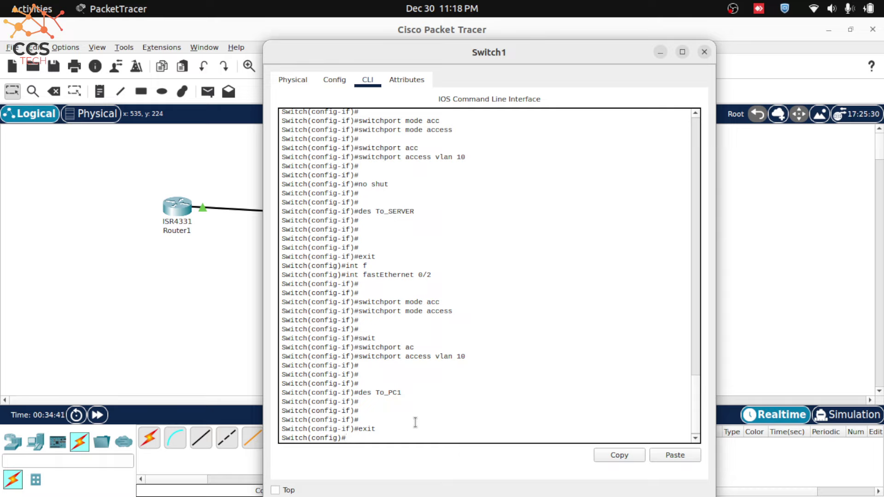
{"action": "key", "text": "Return"}
{"action": "key", "text": "Return"}
{"action": "key", "text": "Return"}
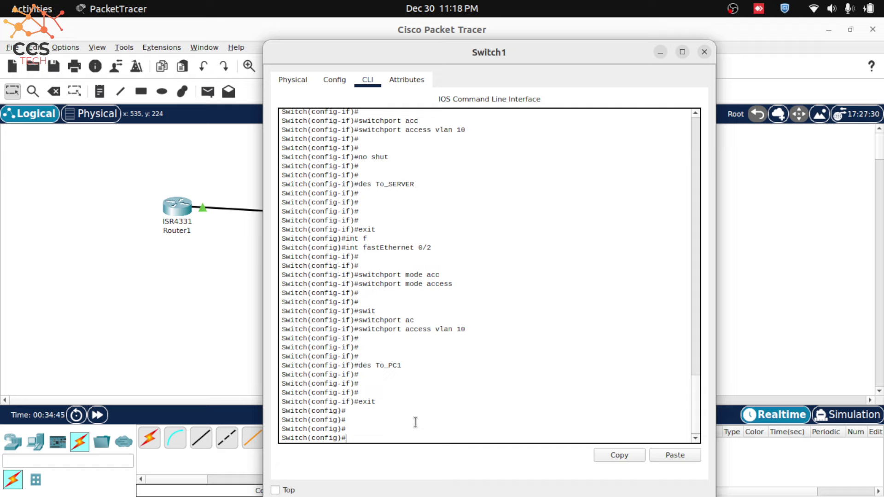
{"action": "type", "text": "exit"}
{"action": "key", "text": "Return"}
{"action": "key", "text": "Return"}
{"action": "key", "text": "Return"}
{"action": "key", "text": "Return"}
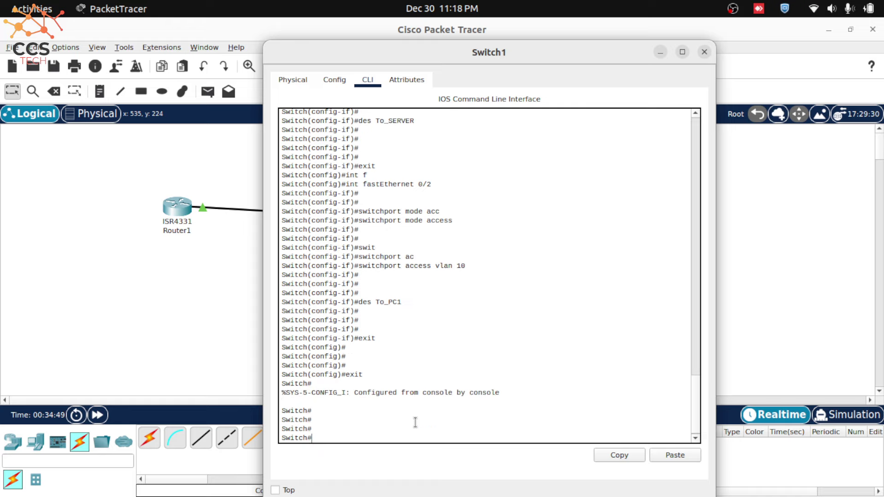
- Save the switch's running configuration with wr and close the Switch1 window
{"action": "type", "text": "wr"}
{"action": "key", "text": "Return"}
{"action": "key", "text": "Return"}
{"action": "key", "text": "Return"}
{"action": "key", "text": "Return"}
{"action": "key", "text": "Return"}
{"action": "type", "text": "exit]"}
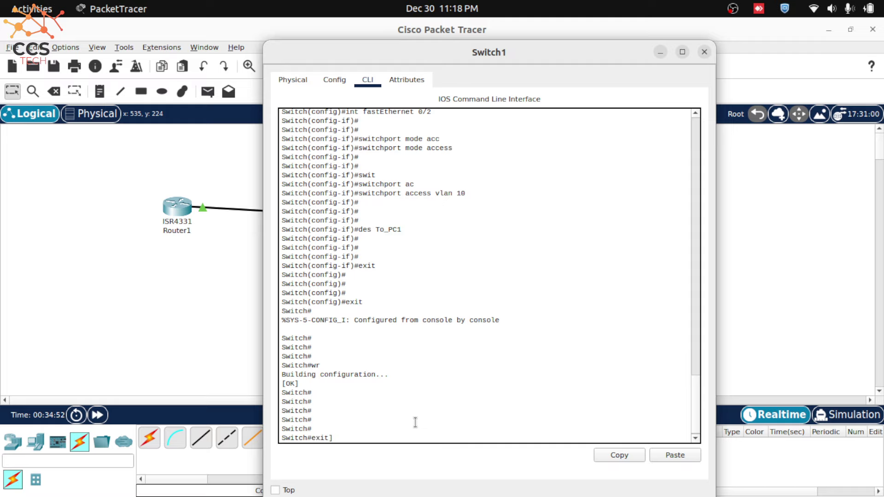
{"action": "key", "text": "Return"}
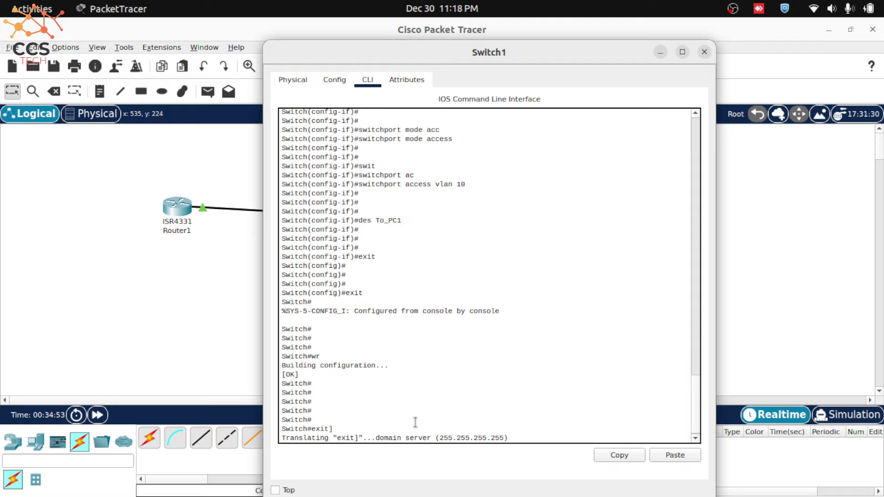
{"action": "key", "text": "Escape"}
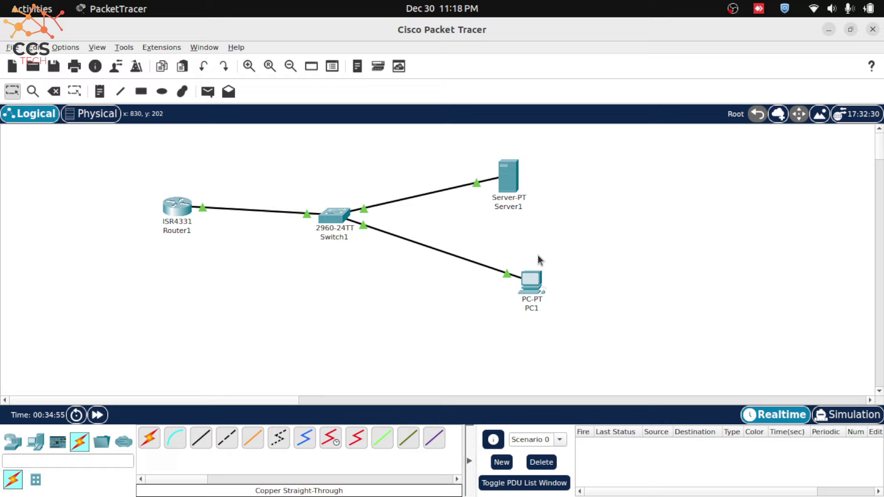
- Set Server1's IPv4 gateway and DNS to DHCP and its IPv6 gateway and DNS to Automatic
{"action": "left_click", "coordinate": [505, 181]}
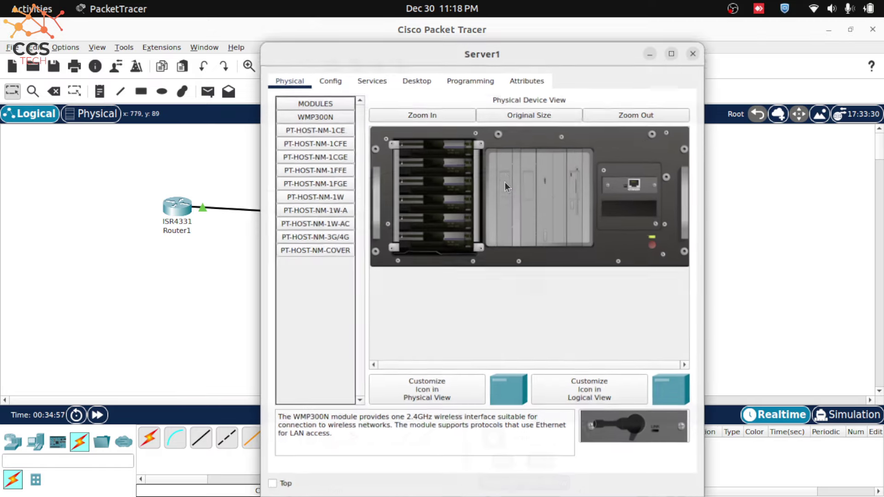
{"action": "left_click", "coordinate": [415, 72]}
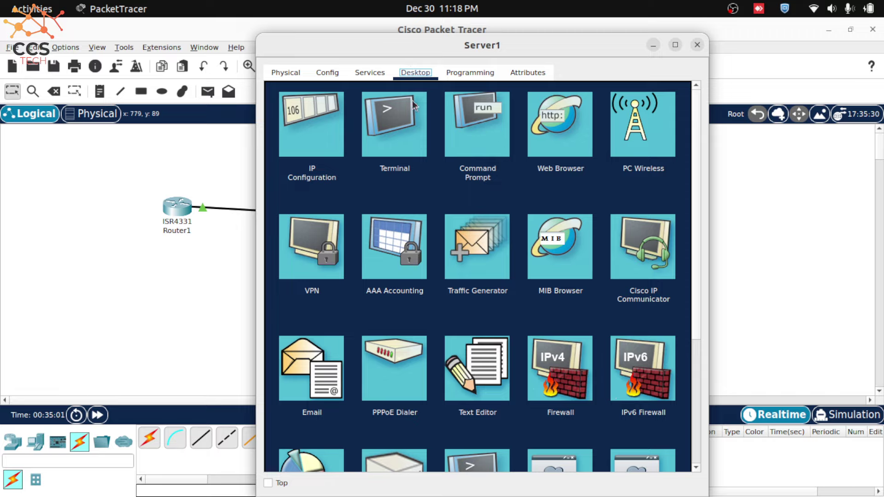
{"action": "left_click", "coordinate": [328, 72]}
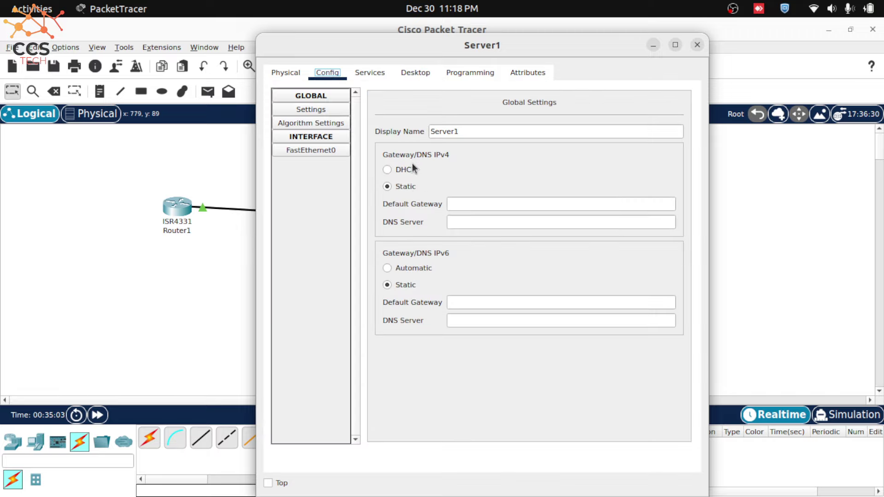
{"action": "left_click", "coordinate": [406, 169]}
{"action": "left_click", "coordinate": [420, 266]}
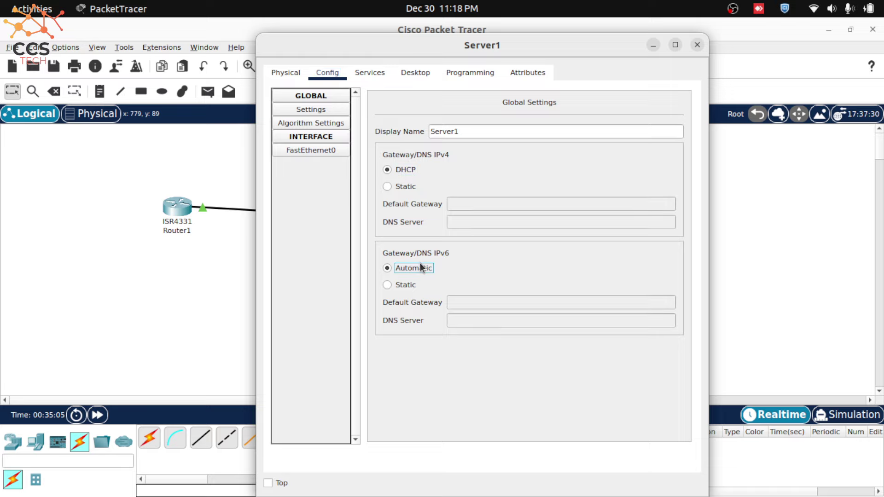
- Run ipconfig in Server1's Command Prompt and examine its IP address, subnet mask and default gateway
{"action": "left_click", "coordinate": [461, 73]}
{"action": "left_click", "coordinate": [415, 73]}
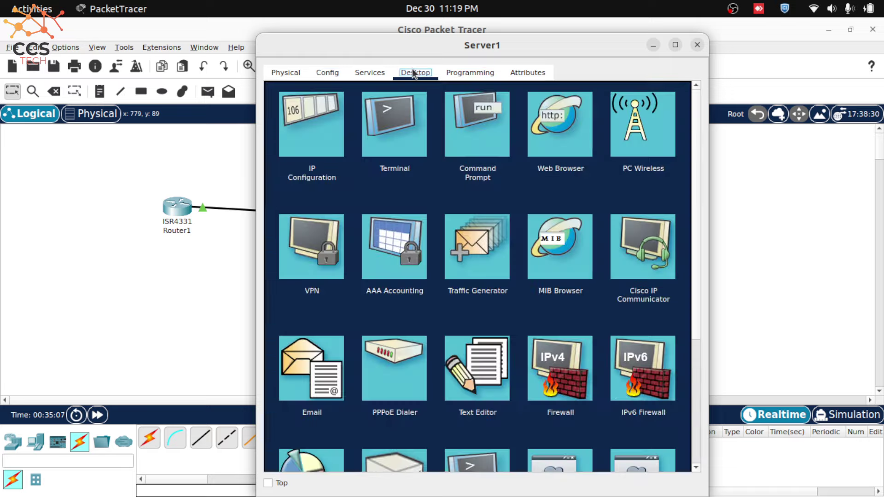
{"action": "left_click", "coordinate": [491, 122]}
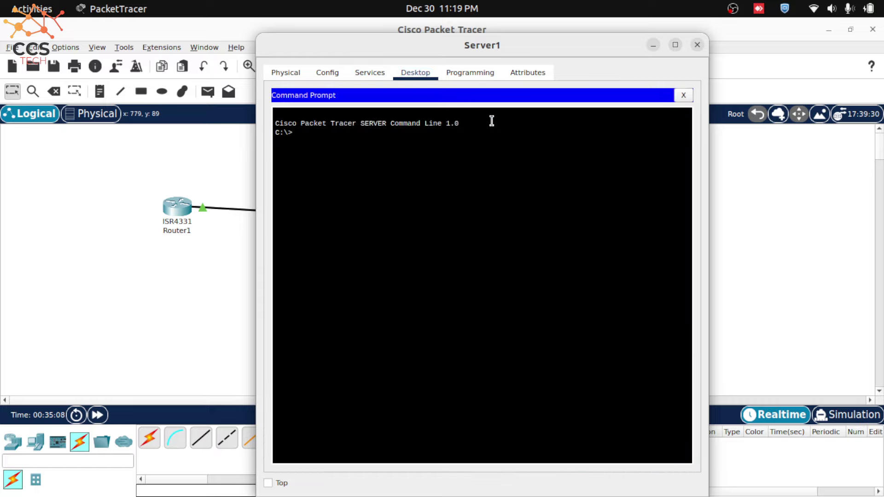
{"action": "type", "text": "ipconfgi"}
{"action": "key", "text": "BackSpace"}
{"action": "key", "text": "BackSpace"}
{"action": "key", "text": "BackSpace"}
{"action": "key", "text": "BackSpace"}
{"action": "key", "text": "BackSpace"}
{"action": "key", "text": "BackSpace"}
{"action": "key", "text": "BackSpace"}
{"action": "type", "text": "ipconfig"}
{"action": "key", "text": "Return"}
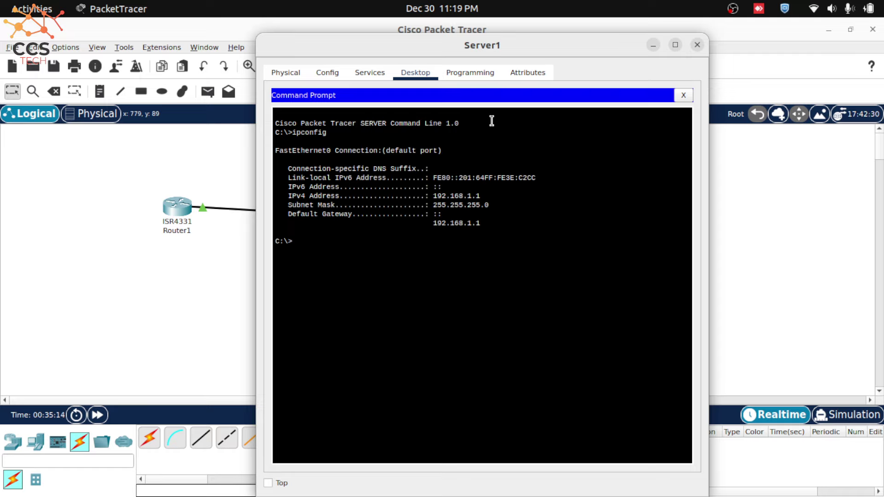
{"action": "left_click_drag", "start_coordinate": [402, 176], "coordinate": [484, 226]}
{"action": "left_click", "coordinate": [483, 226]}
- Test connectivity from Server1 with ping 192.168.1.2, examine the replies and close the Server1 window
{"action": "key", "text": "Return"}
{"action": "key", "text": "Return"}
{"action": "key", "text": "Return"}
{"action": "type", "text": "ping 19"}
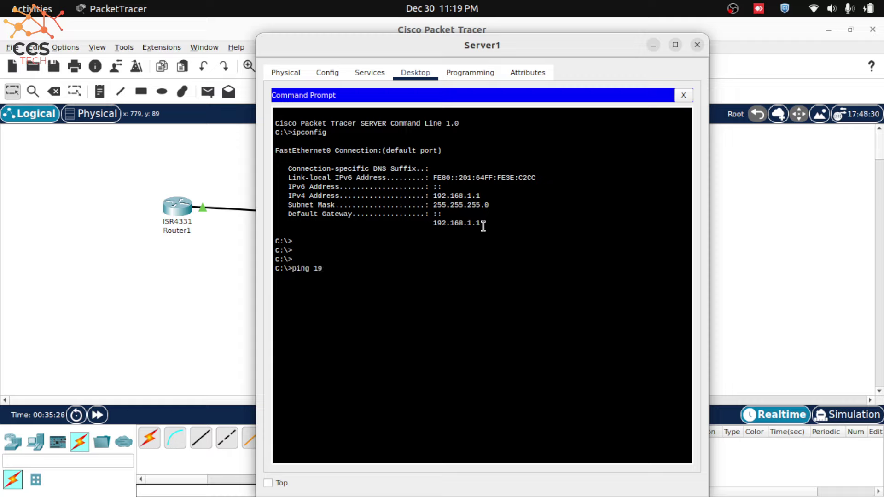
{"action": "type", "text": "2.168.1.2"}
{"action": "key", "text": "Return"}
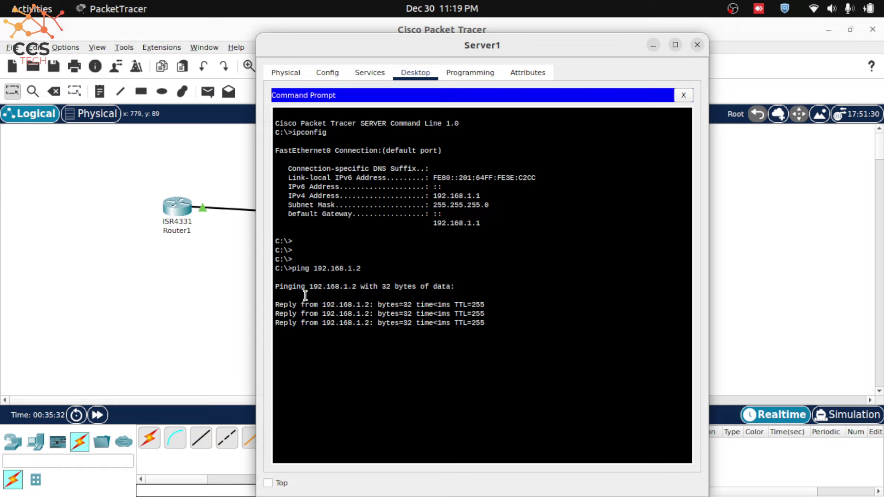
{"action": "left_click_drag", "start_coordinate": [304, 295], "coordinate": [426, 322]}
{"action": "left_click", "coordinate": [426, 322]}
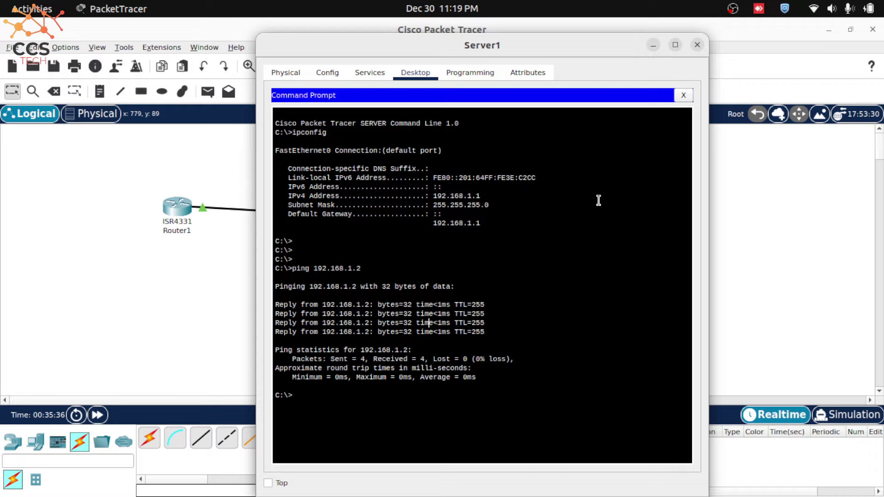
{"action": "left_click", "coordinate": [697, 44]}
- Set PC1's IPv4 gateway and DNS to DHCP and its IPv6 gateway and DNS to Automatic
{"action": "left_click", "coordinate": [523, 282]}
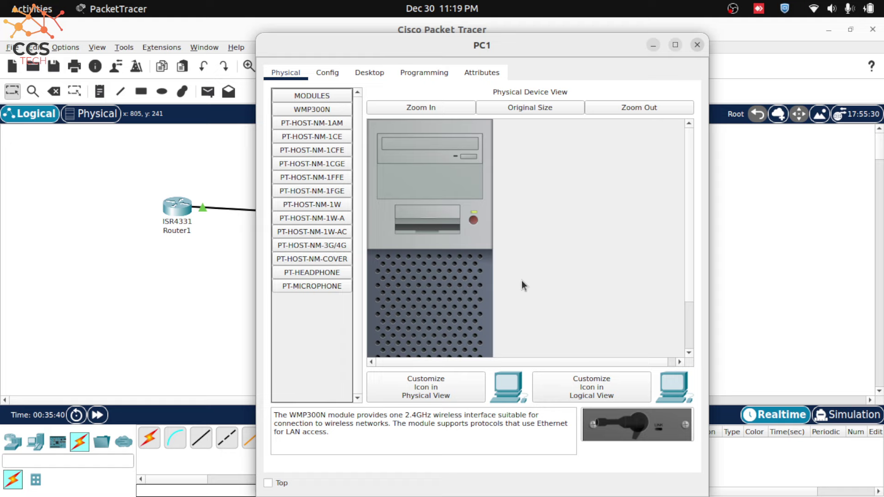
{"action": "left_click", "coordinate": [334, 73]}
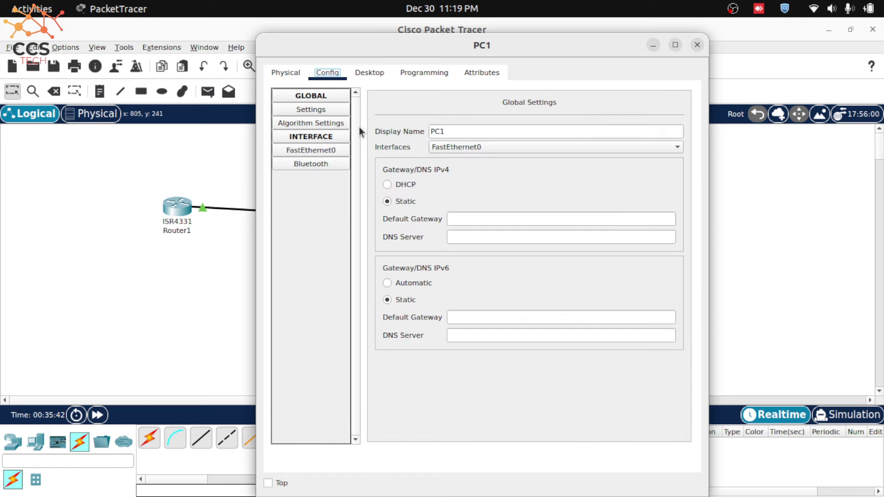
{"action": "left_click", "coordinate": [393, 184]}
{"action": "left_click", "coordinate": [408, 283]}
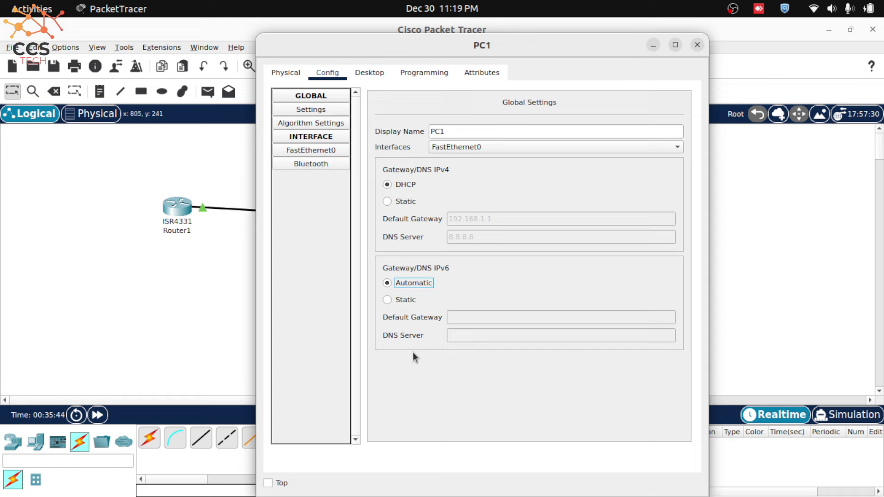
- Run ipconfig in PC1's Command Prompt to check its assigned IP settings
{"action": "left_click", "coordinate": [385, 73]}
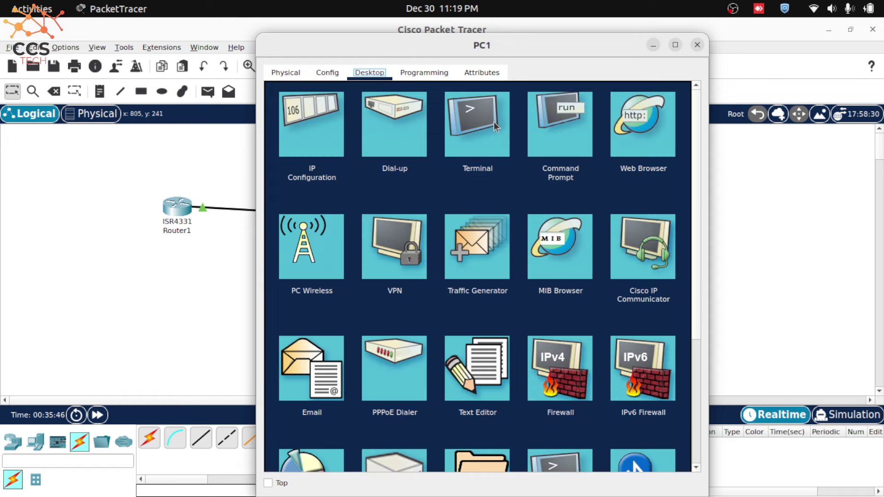
{"action": "left_click", "coordinate": [565, 121]}
{"action": "type", "text": "ipcongih"}
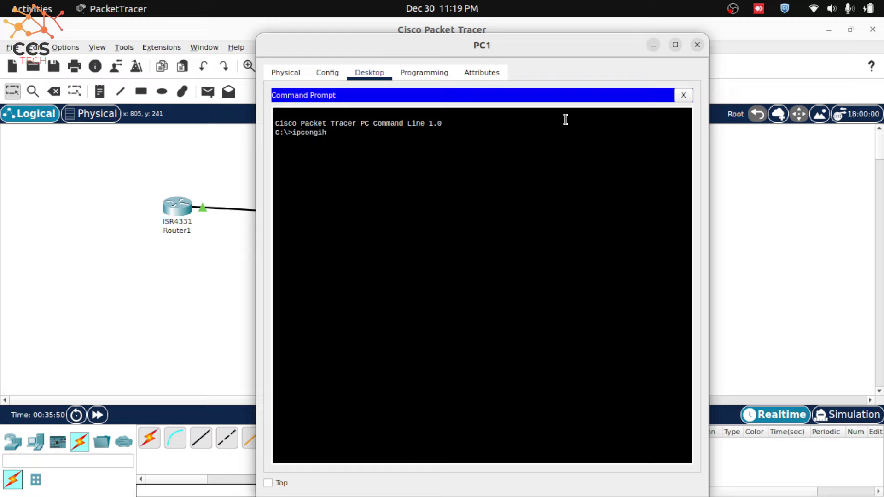
{"action": "key", "text": "Return"}
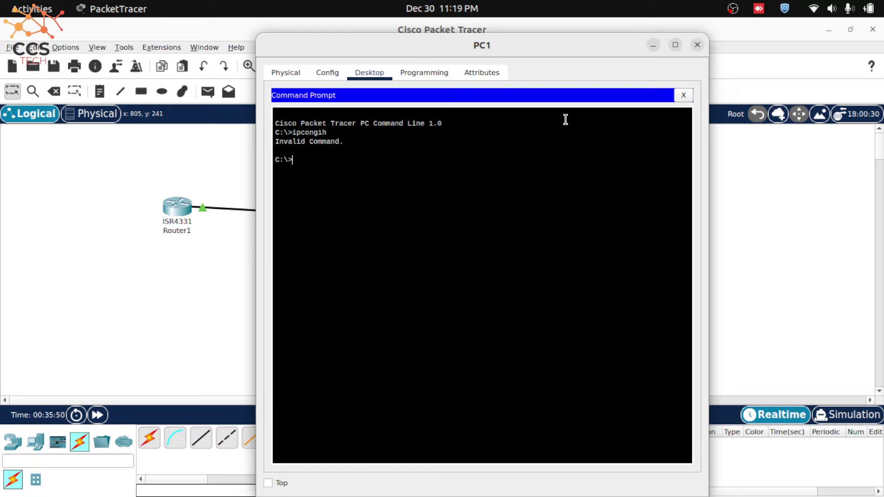
{"action": "type", "text": "ipconfig"}
{"action": "key", "text": "Return"}
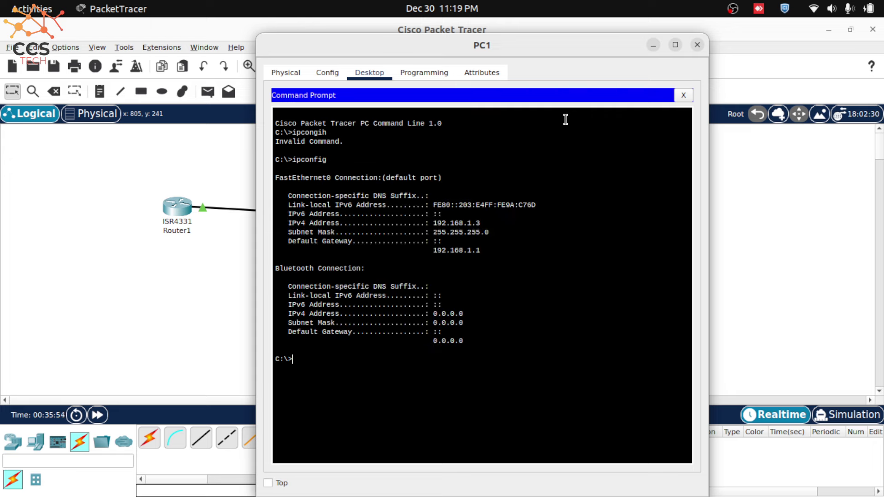
- Test connectivity from PC1 to Server1 with ping 192.168.1.1 and examine the replies
{"action": "type", "text": "ping 192.168.1.1"}
{"action": "key", "text": "Return"}
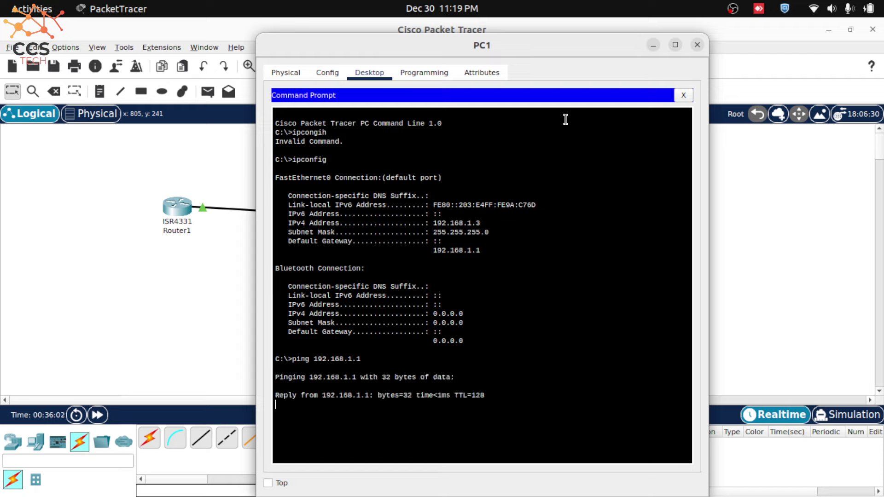
{"action": "left_click_drag", "start_coordinate": [276, 356], "coordinate": [368, 358]}
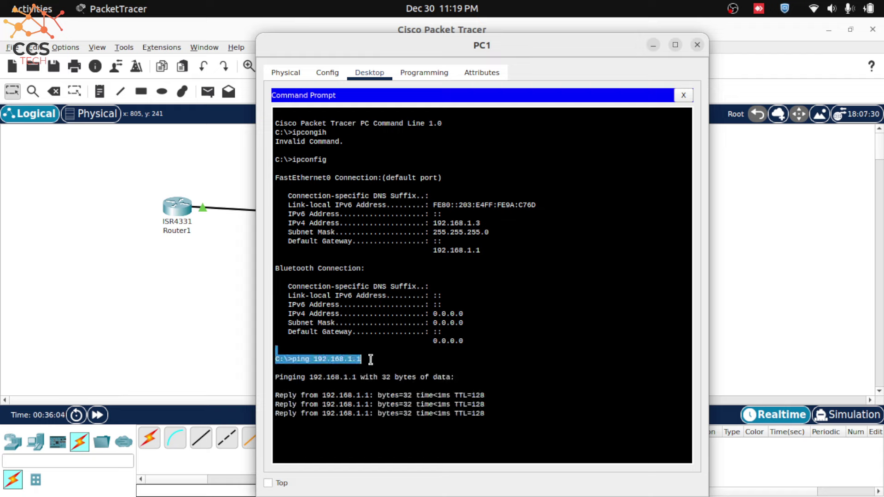
- Test connectivity from PC1 to the router with ping 192.168.1.2, stop the ping and close the PC1 window
{"action": "key", "text": "Up"}
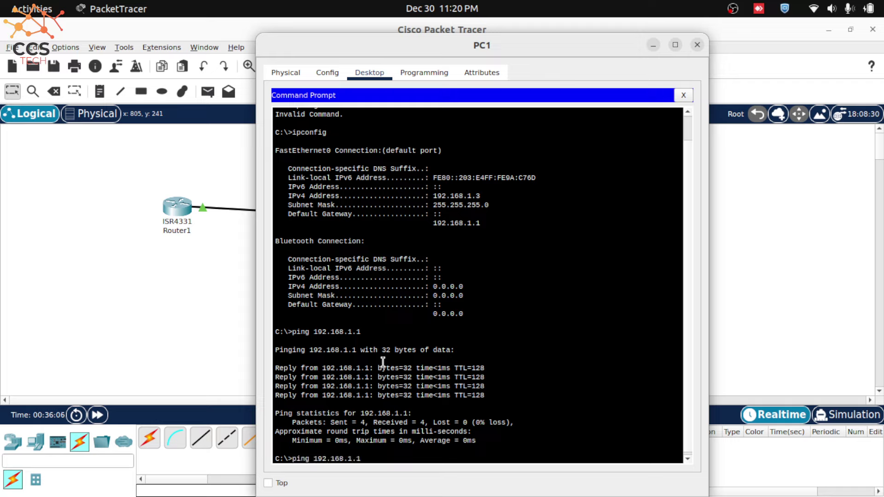
{"action": "key", "text": "BackSpace"}
{"action": "type", "text": "2"}
{"action": "key", "text": "Return"}
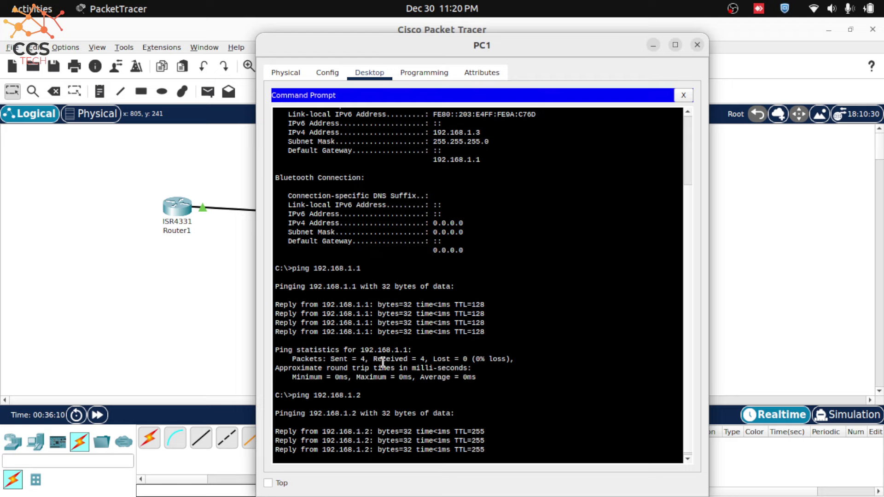
{"action": "key", "text": "ctrl+c"}
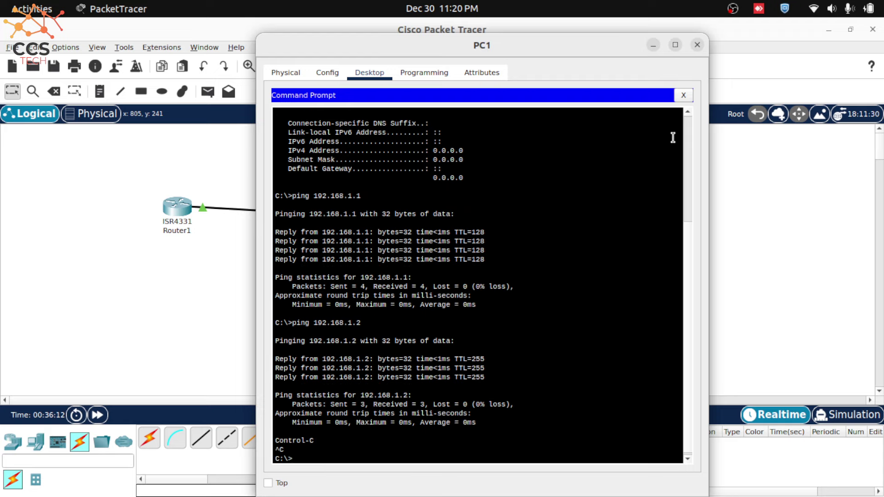
{"action": "left_click", "coordinate": [696, 47]}
- Run sh run in Switch1's CLI and advance the running configuration to the first FastEthernet interfaces
{"action": "left_click", "coordinate": [337, 216]}
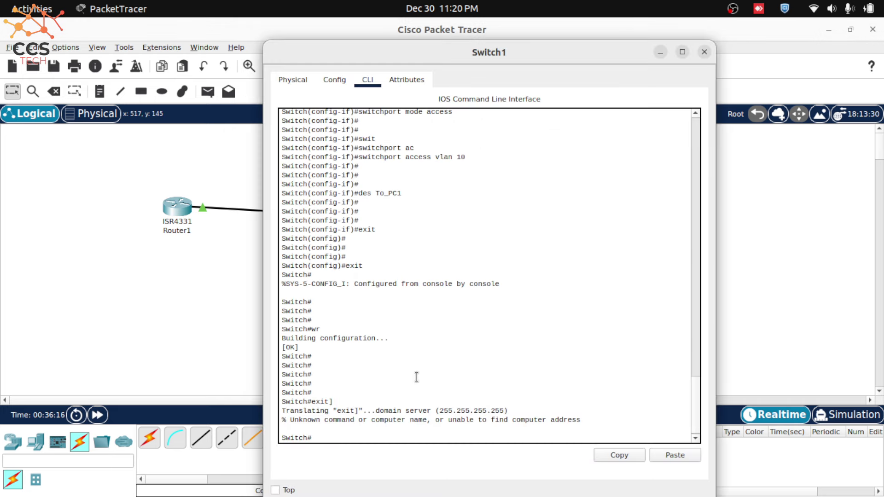
{"action": "key", "text": "Return"}
{"action": "key", "text": "Return"}
{"action": "key", "text": "Return"}
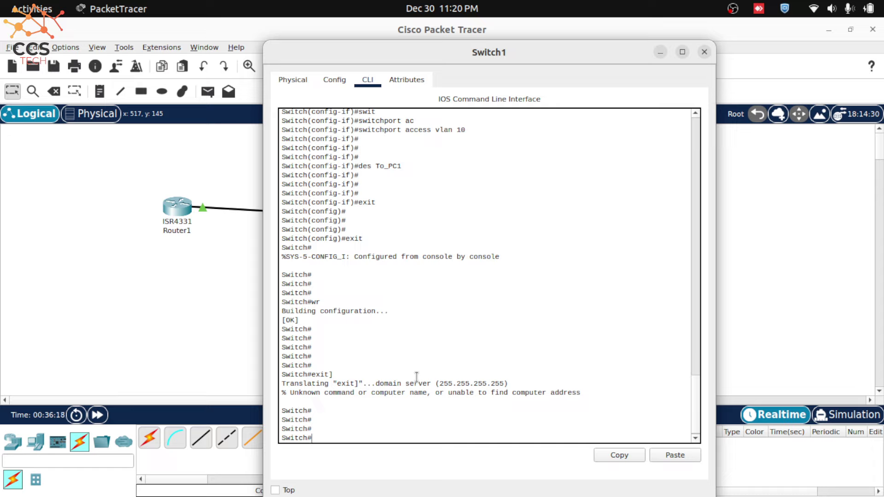
{"action": "type", "text": "sh run"}
{"action": "key", "text": "Return"}
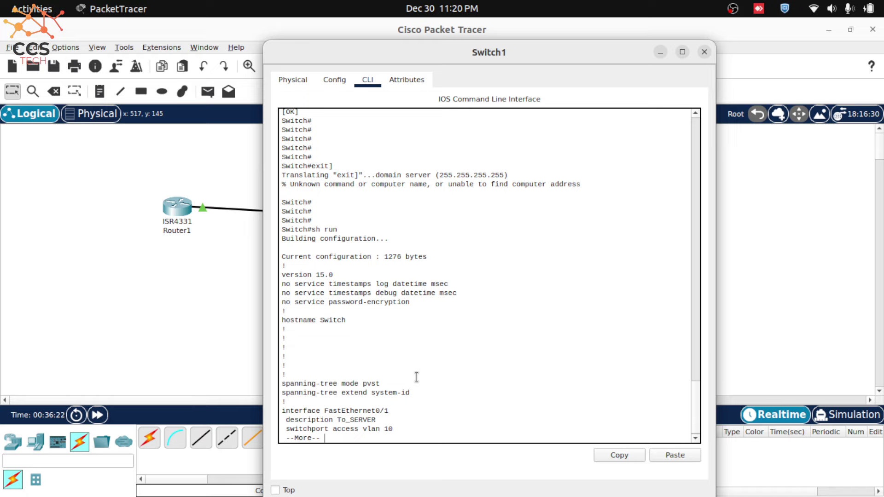
{"action": "key", "text": "Return"}
{"action": "key", "text": "Return"}
{"action": "key", "text": "Return"}
{"action": "key", "text": "Return"}
{"action": "key", "text": "Return"}
{"action": "key", "text": "Return"}
{"action": "key", "text": "Return"}
{"action": "key", "text": "Return"}
{"action": "key", "text": "Return"}
{"action": "key", "text": "Return"}
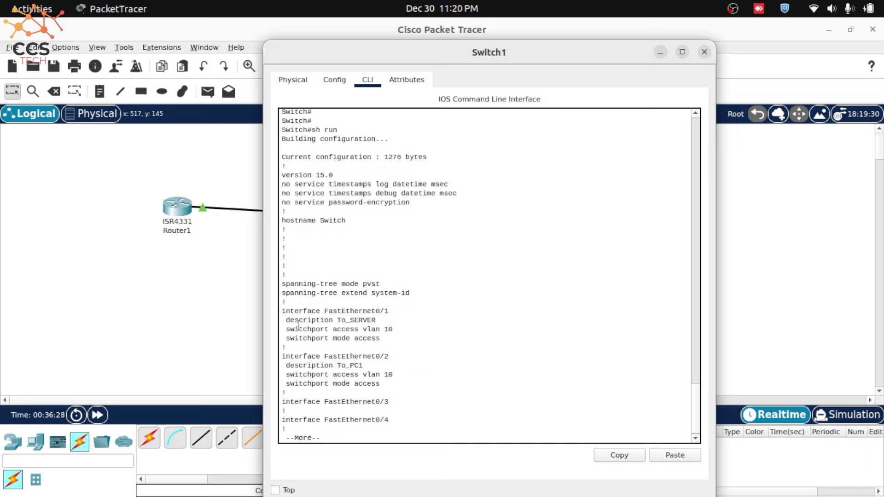
- Examine the description, access VLAN and switchport mode of FastEthernet0/1 and FastEthernet0/2 in the running configuration
{"action": "left_click_drag", "start_coordinate": [288, 315], "coordinate": [377, 341]}
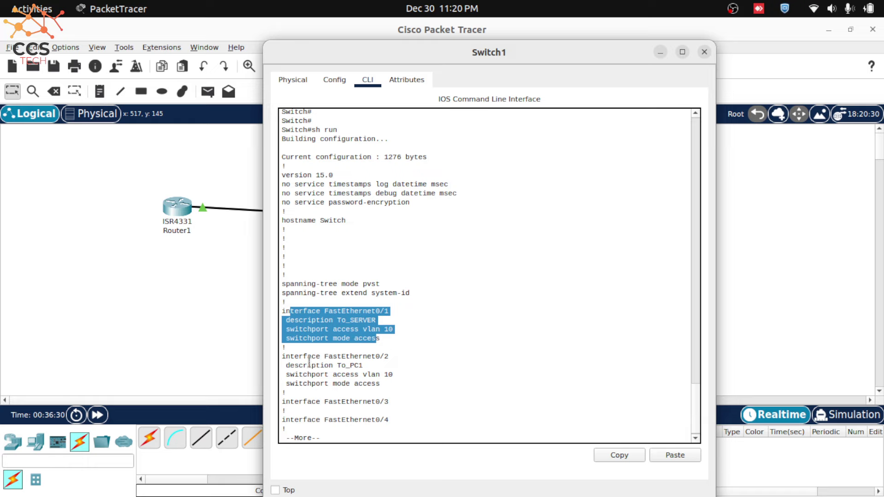
{"action": "left_click", "coordinate": [291, 360]}
{"action": "left_click_drag", "start_coordinate": [291, 360], "coordinate": [377, 388]}
{"action": "left_click", "coordinate": [376, 388]}
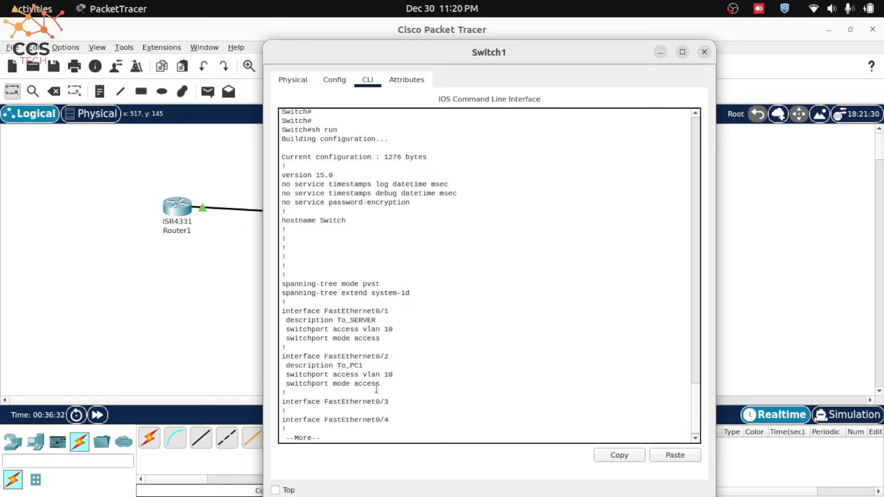
- Display the rest of Switch1's running configuration, examine FastEthernet0/24's VLAN settings, review the earlier ports and close the Switch1 window
{"action": "key", "text": "space"}
{"action": "key", "text": "space"}
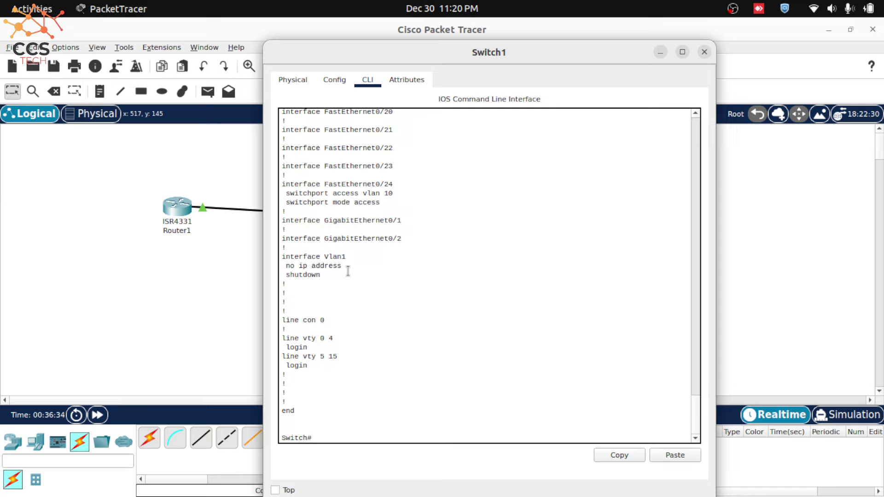
{"action": "left_click_drag", "start_coordinate": [285, 184], "coordinate": [387, 206]}
{"action": "left_click", "coordinate": [387, 206]}
{"action": "scroll", "coordinate": [368, 357], "scroll_direction": "up", "scroll_amount": 10}
{"action": "scroll", "coordinate": [367, 356], "scroll_direction": "up", "scroll_amount": 9}
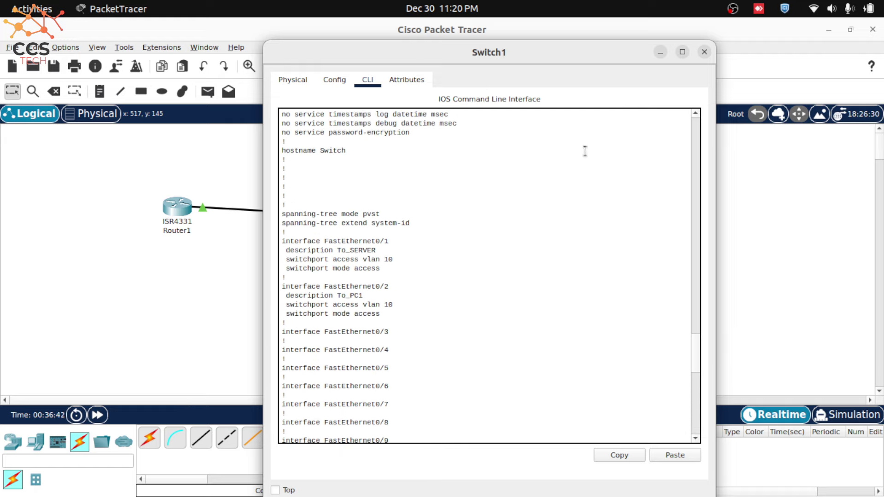
{"action": "left_click", "coordinate": [704, 53]}
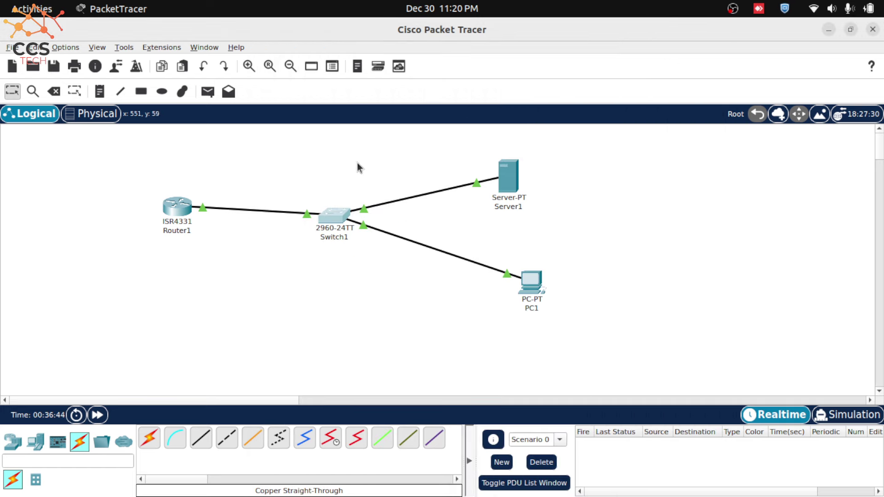
- Run show ip dhcp binding in Router1's CLI to list the DHCP leases
{"action": "left_click", "coordinate": [172, 212]}
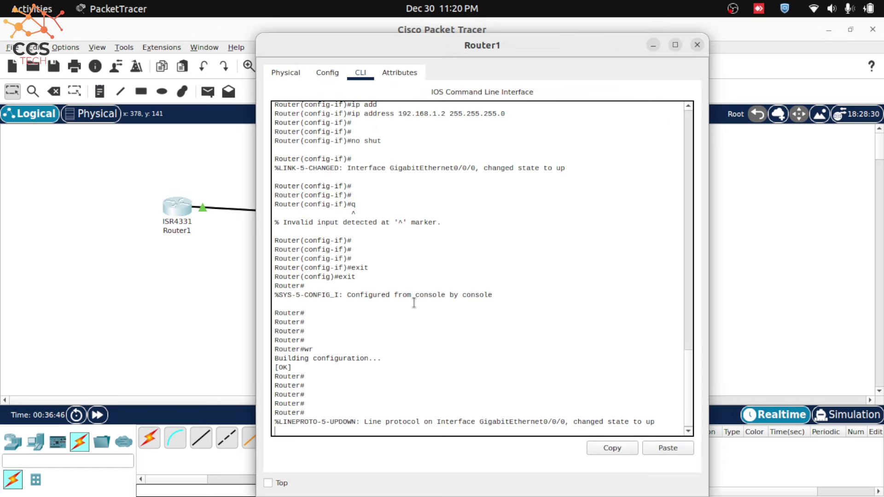
{"action": "key", "text": "Return"}
{"action": "key", "text": "Return"}
{"action": "key", "text": "Return"}
{"action": "key", "text": "Return"}
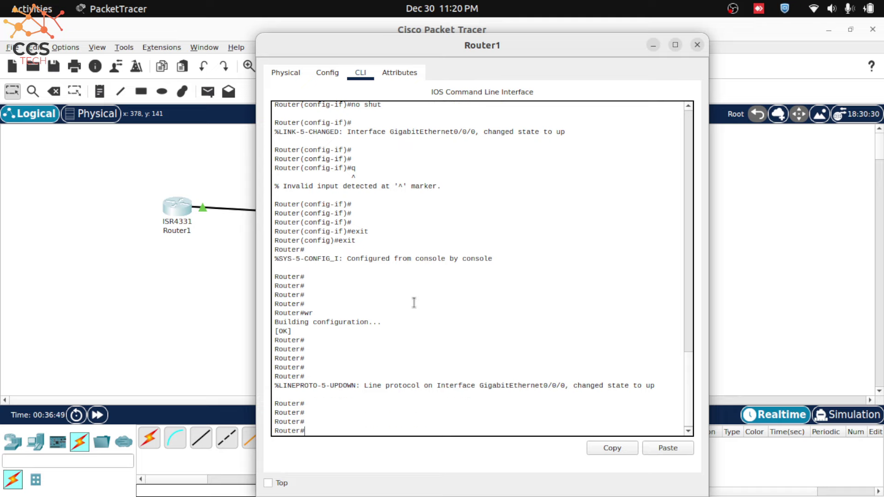
{"action": "type", "text": "show ip"}
{"action": "key", "text": "Tab"}
{"action": "type", "text": "d"}
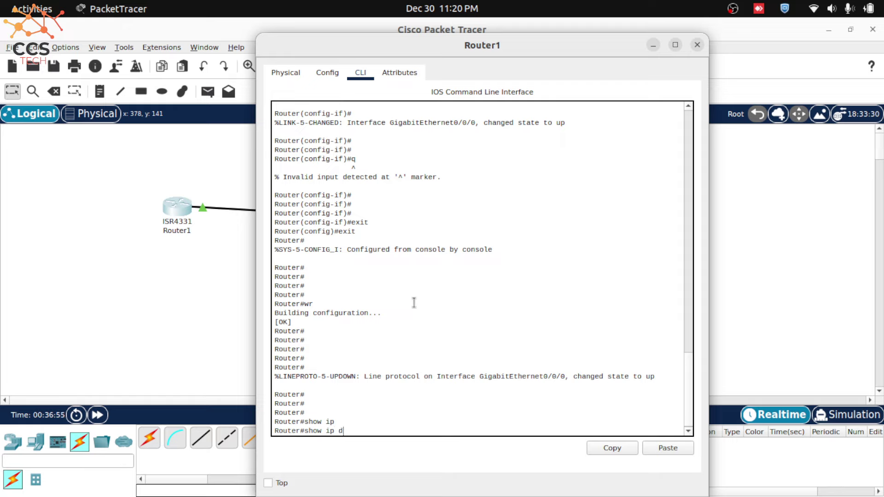
{"action": "key", "text": "Tab"}
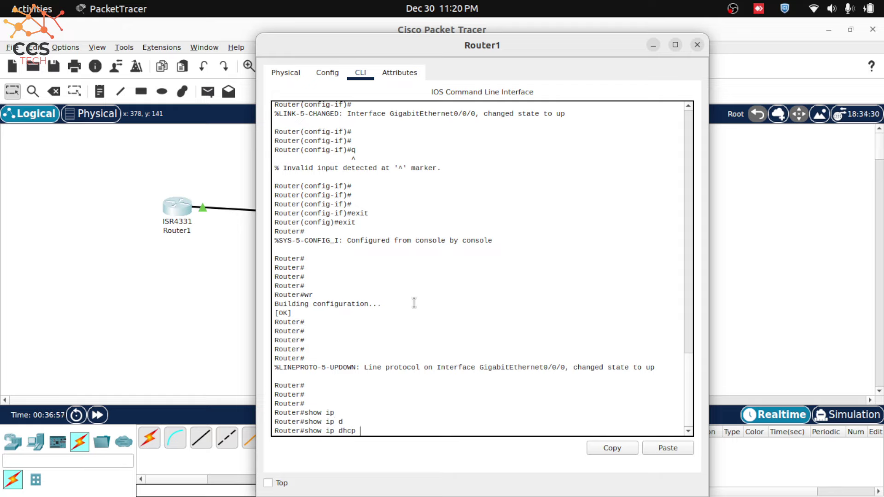
{"action": "type", "text": "bi"}
{"action": "key", "text": "Tab"}
{"action": "key", "text": "Return"}
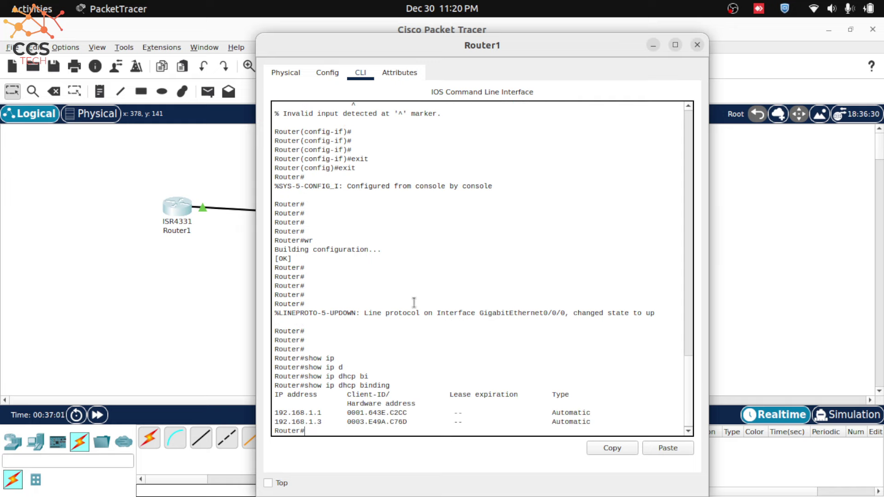
- Examine the leased IP addresses and hardware addresses in the DHCP binding table and close the Router1 window
{"action": "left_click_drag", "start_coordinate": [280, 407], "coordinate": [447, 421]}
{"action": "left_click", "coordinate": [458, 420]}
{"action": "left_click_drag", "start_coordinate": [322, 413], "coordinate": [322, 421]}
{"action": "left_click", "coordinate": [696, 44]}
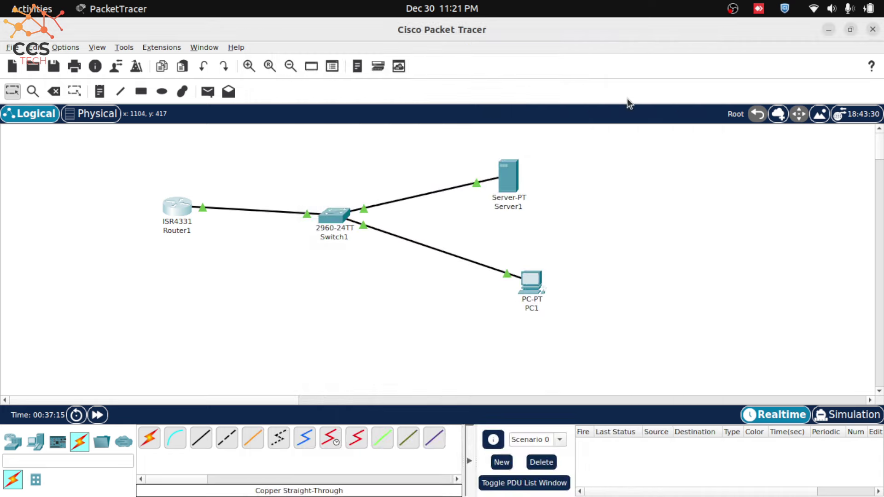